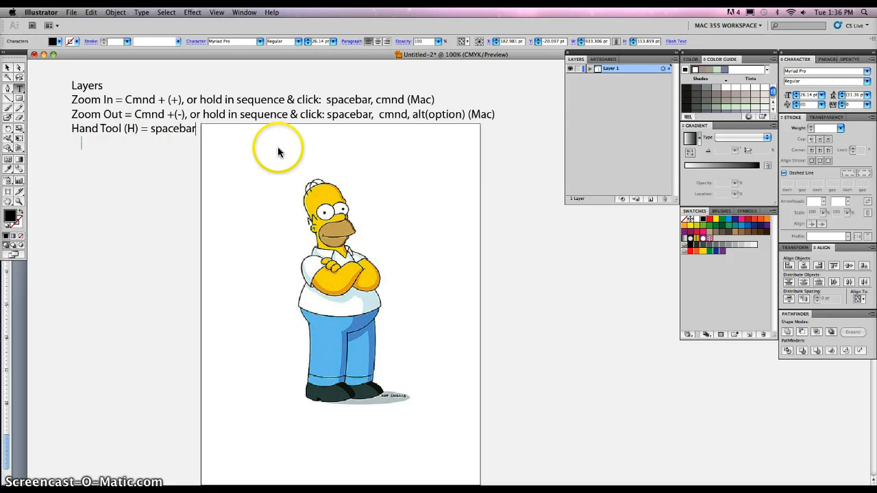
# - Create a new layer above Layer 1
pyautogui.press('Return')
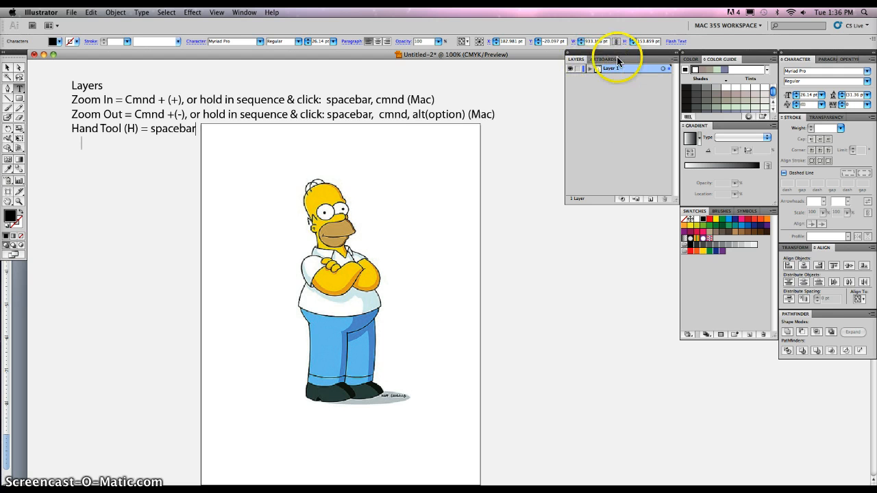
pyautogui.click(245, 12)
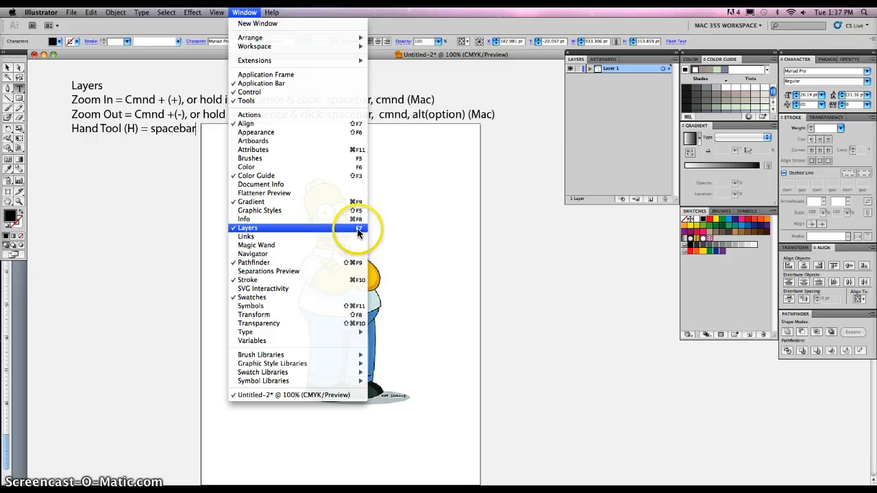
pyautogui.click(527, 218)
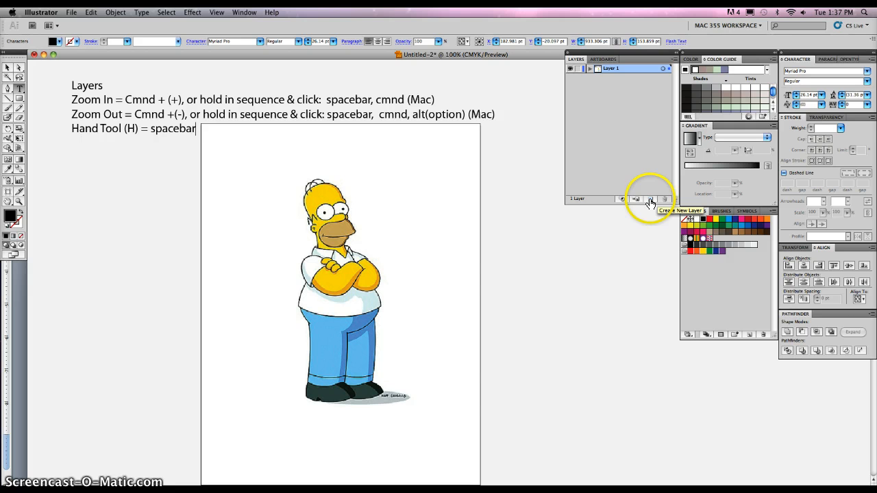
pyautogui.click(650, 200)
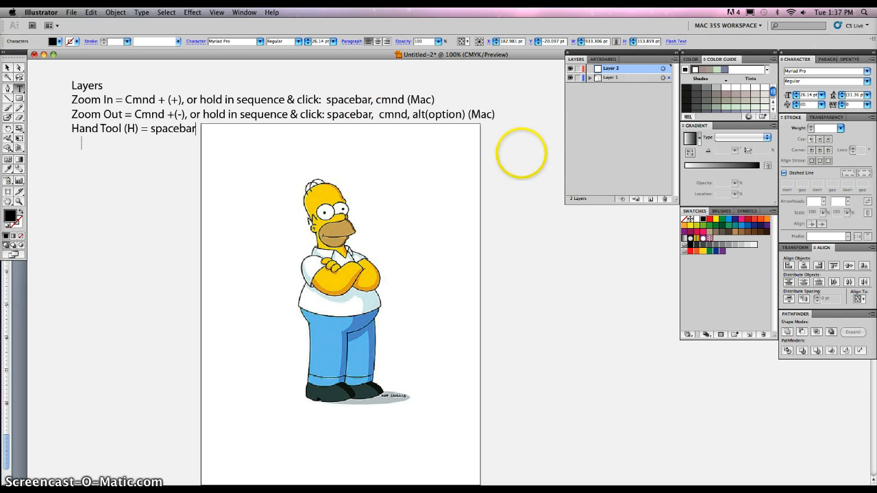
# - Draw four black rectangles on Layer 1, across and beyond the artboard's right edge next to the Homer image
pyautogui.click(19, 102)
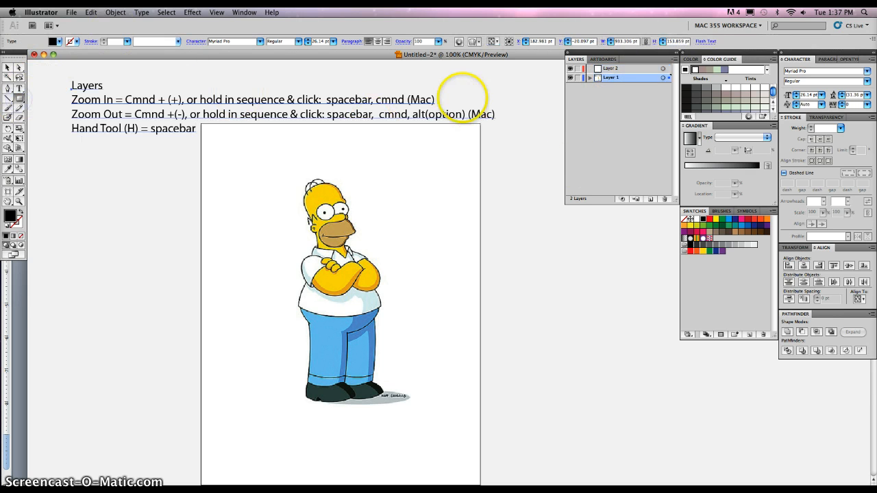
pyautogui.moveTo(426, 172); pyautogui.dragTo(543, 277)
pyautogui.moveTo(450, 258); pyautogui.dragTo(520, 320)
pyautogui.moveTo(544, 254); pyautogui.dragTo(602, 313)
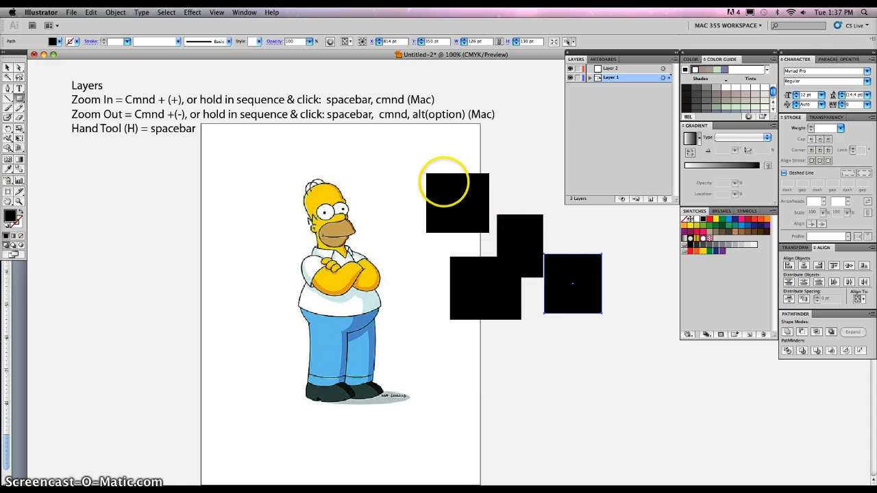
pyautogui.click(7, 67)
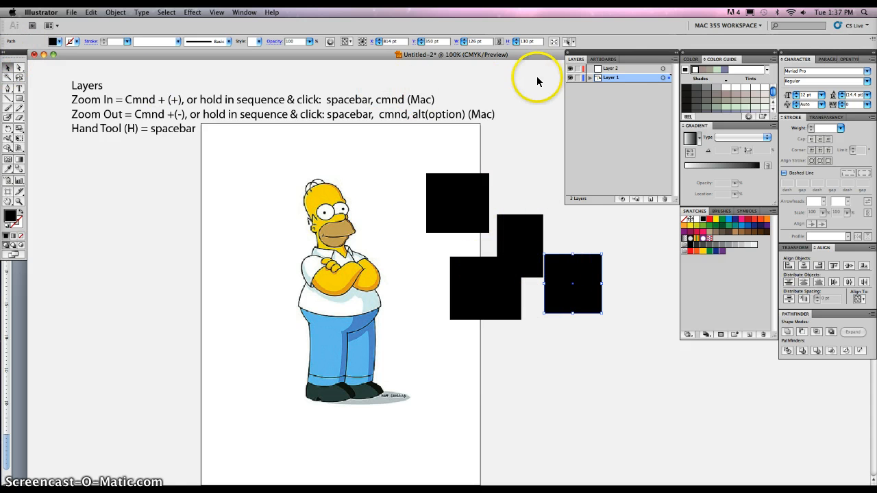
# - Toggle the visibility of Layer 1 off and on, and expand it to examine the objects it contains before collapsing it
pyautogui.click(616, 80)
pyautogui.click(570, 78)
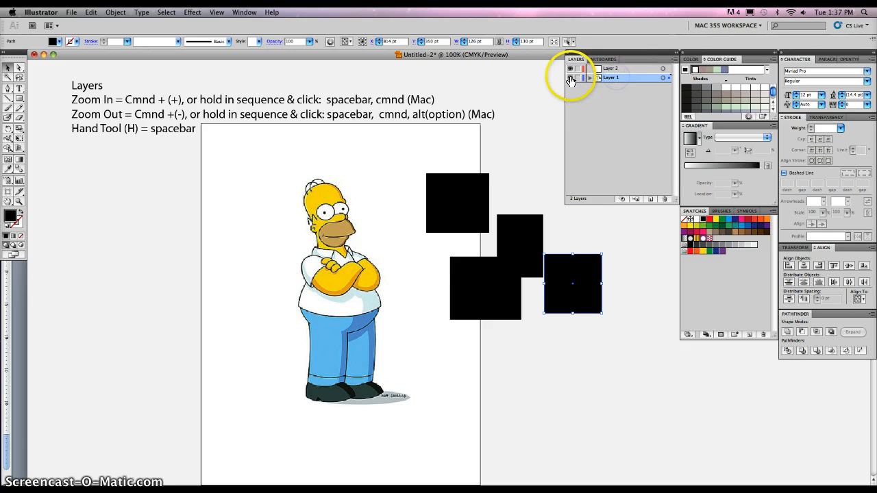
pyautogui.click(570, 77)
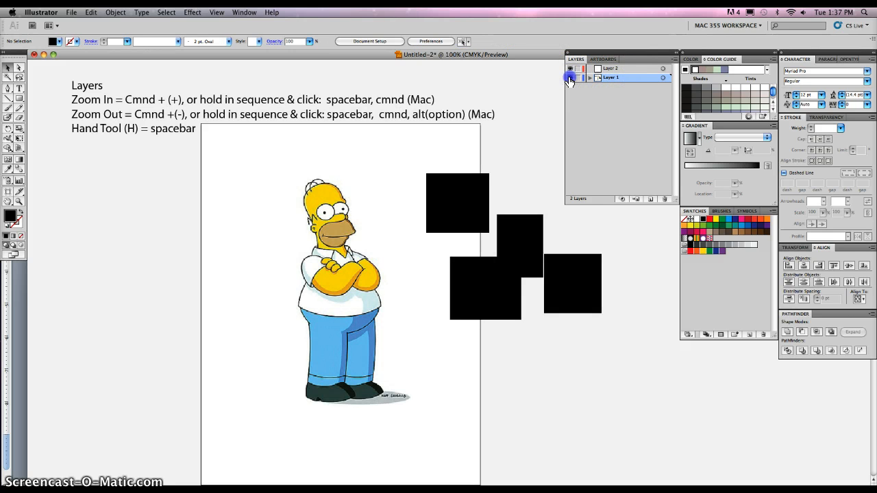
pyautogui.click(570, 78)
pyautogui.click(570, 77)
pyautogui.click(571, 69)
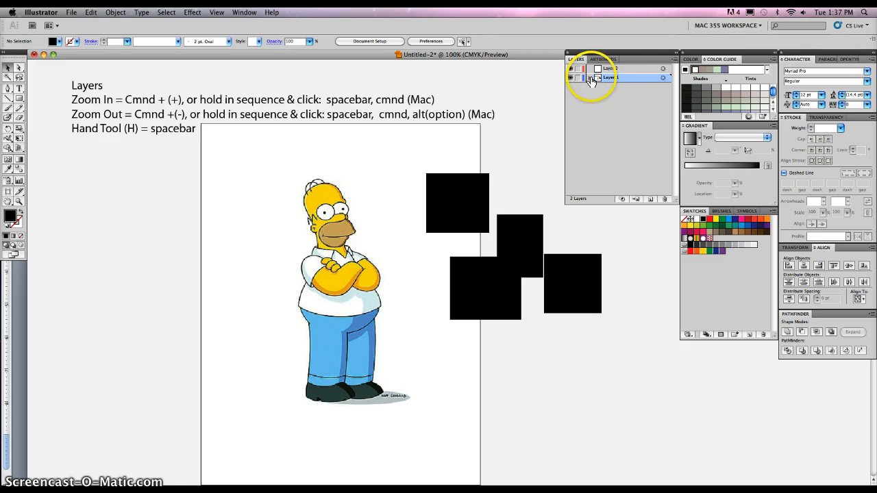
pyautogui.click(590, 77)
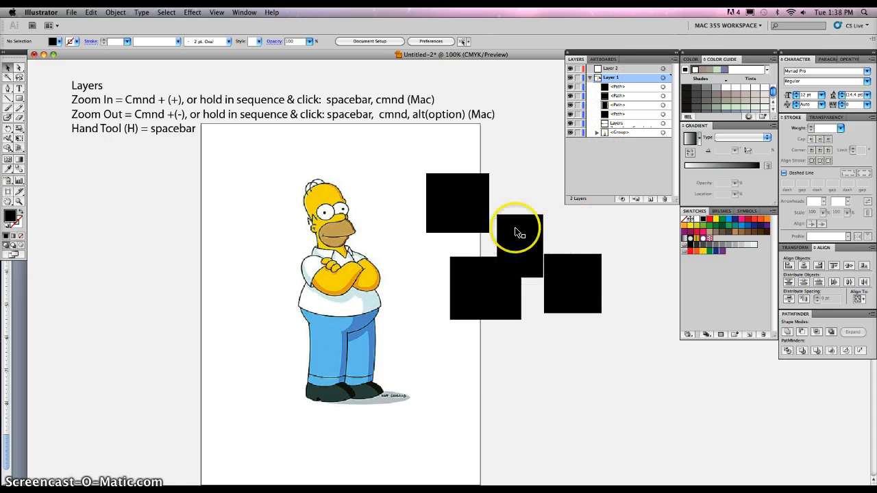
pyautogui.click(590, 78)
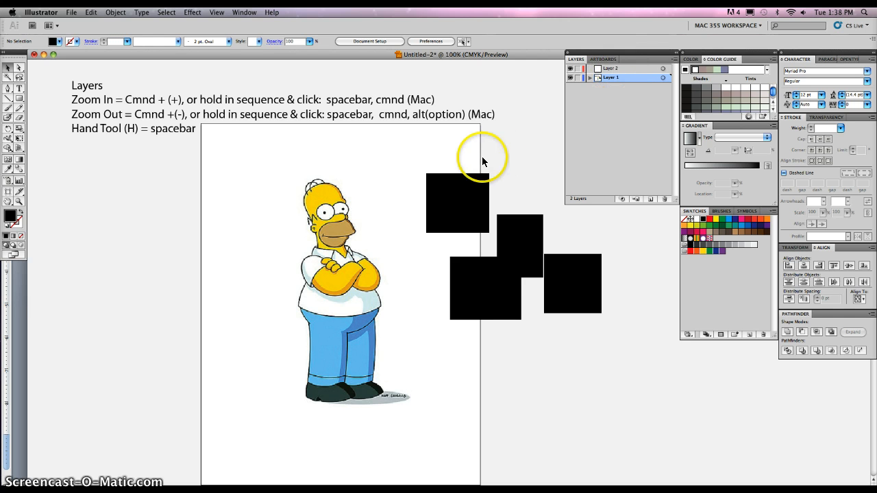
# - Undo the accidental move of the Homer image and delete the four black rectangles
pyautogui.moveTo(425, 172); pyautogui.dragTo(432, 213)
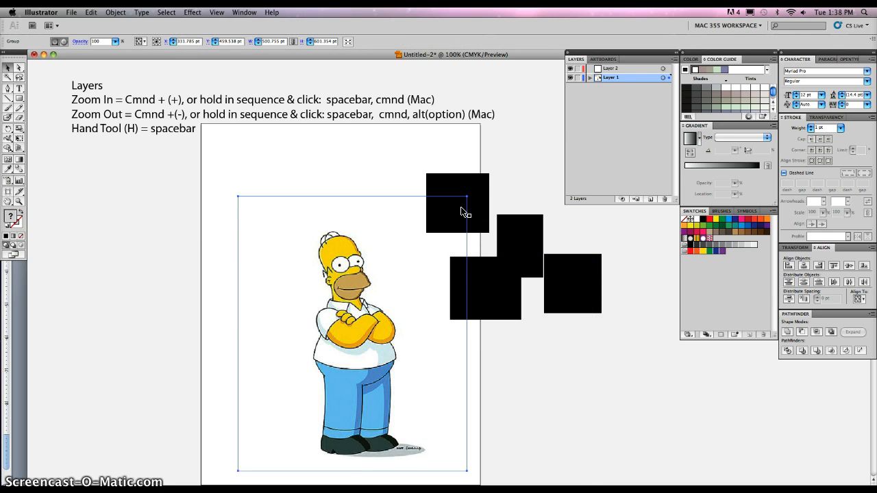
pyautogui.press('super+z')
pyautogui.moveTo(633, 339); pyautogui.dragTo(474, 201)
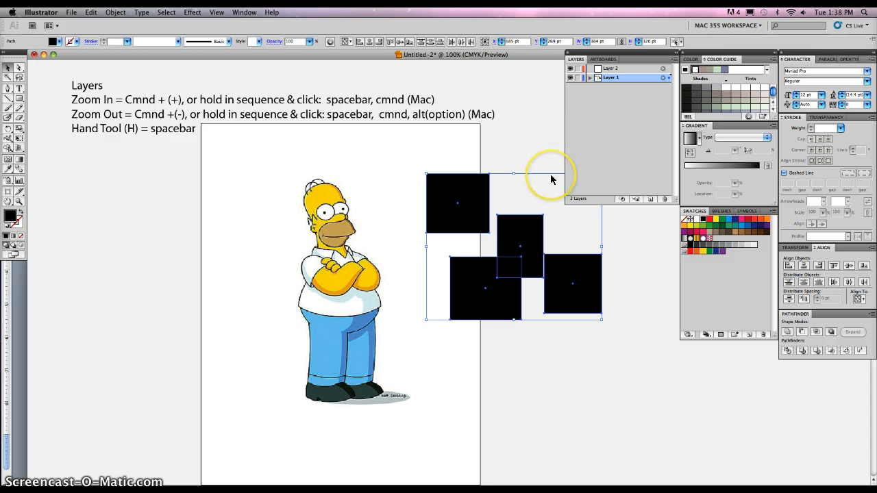
pyautogui.press('Delete')
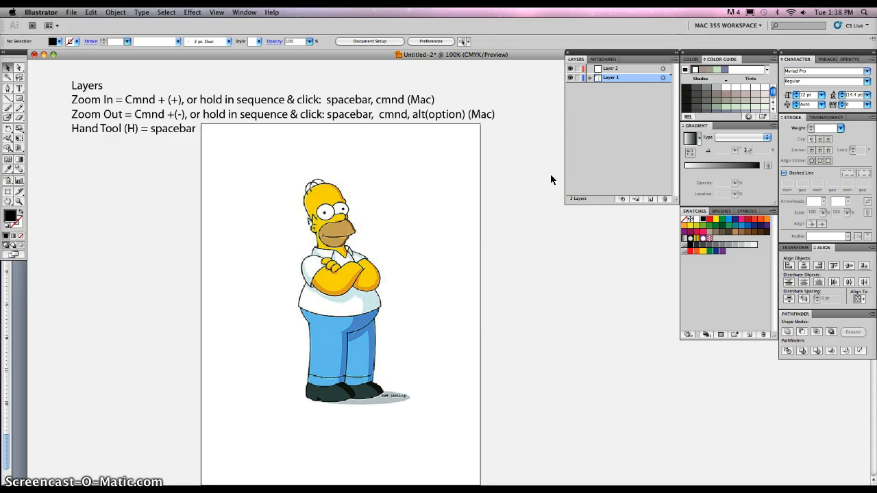
pyautogui.click(570, 78)
pyautogui.click(569, 78)
# - Rename Layer 2 as Head
pyautogui.click(628, 70)
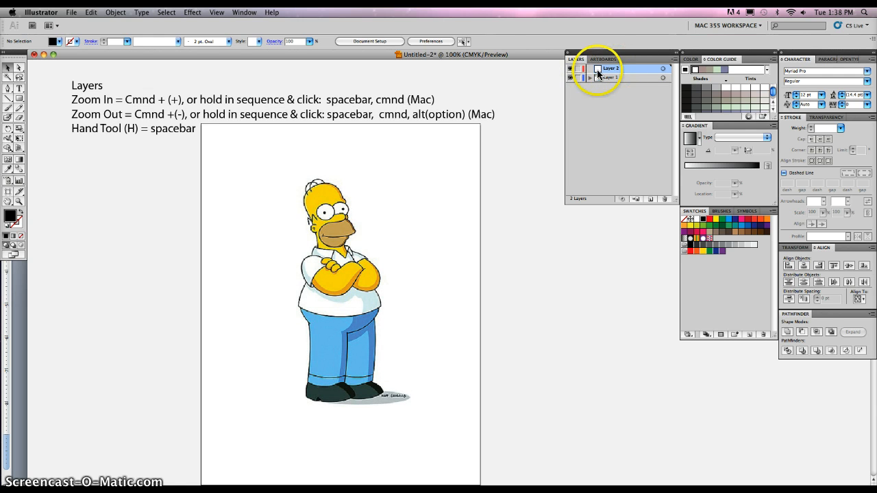
pyautogui.doubleClick(611, 69)
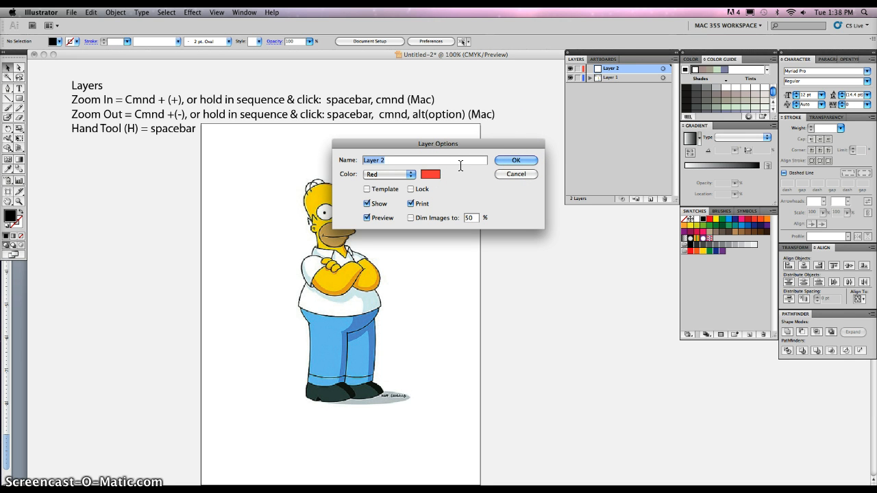
pyautogui.write('Head')
pyautogui.click(517, 163)
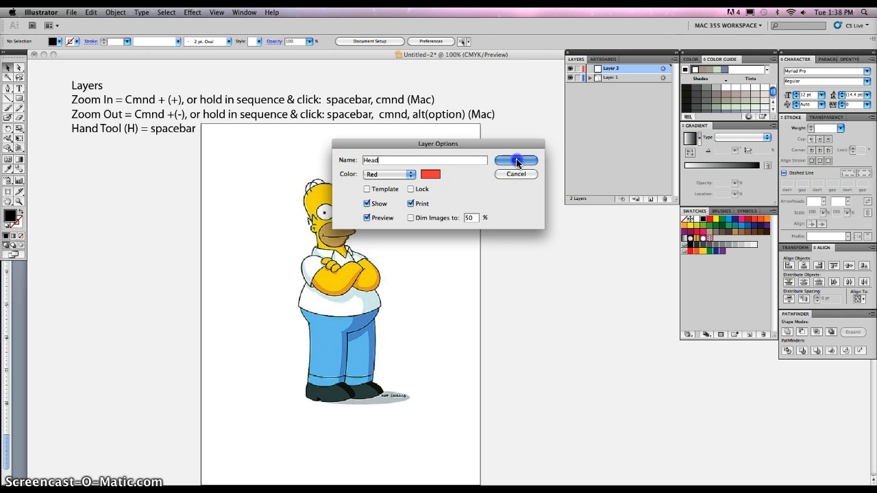
pyautogui.click(472, 193)
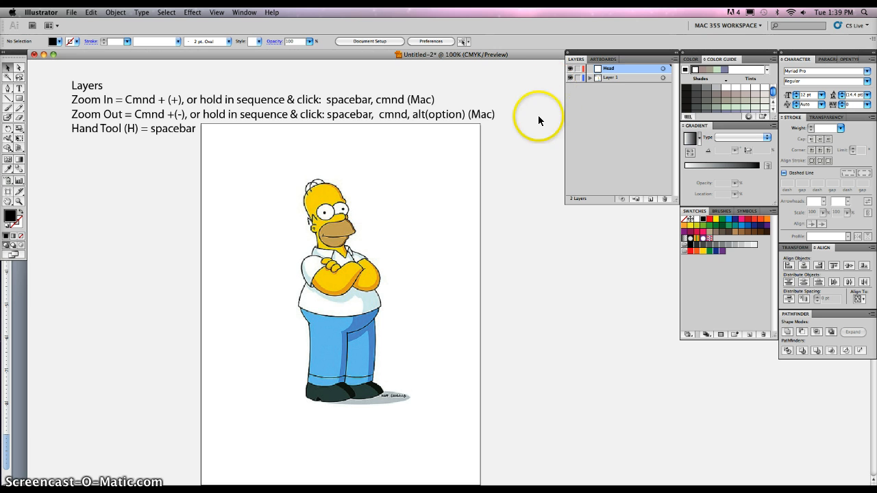
# - Rename Layer 1 as Homer Raster
pyautogui.doubleClick(617, 77)
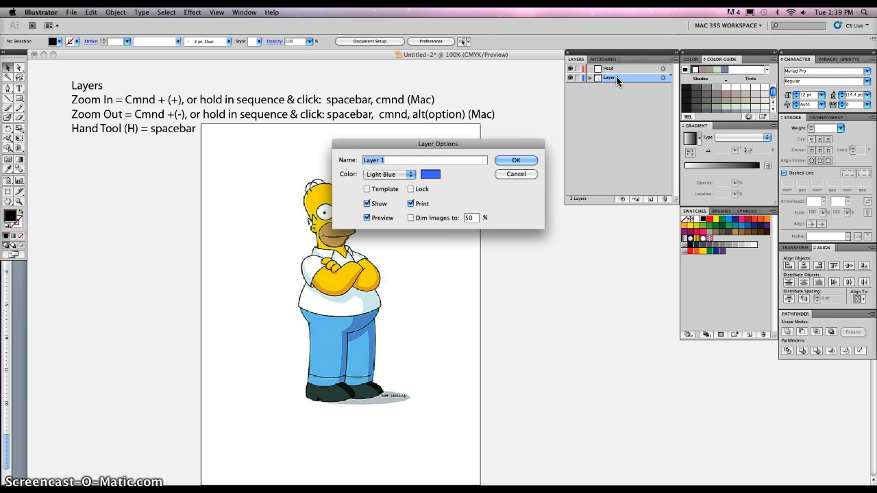
pyautogui.write('Homer Raster')
pyautogui.click(521, 162)
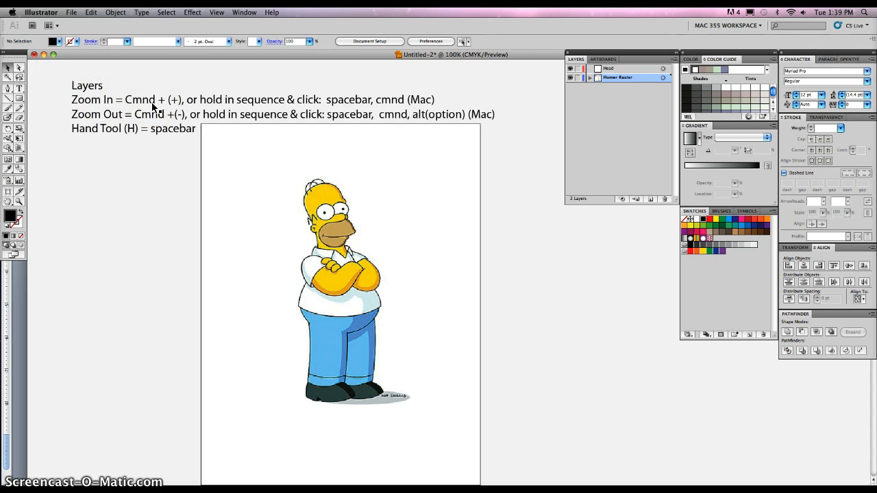
# - Practise zooming the artboard to 150% and back to 100%, and panning it with the Hand tool
pyautogui.press('super+equal')
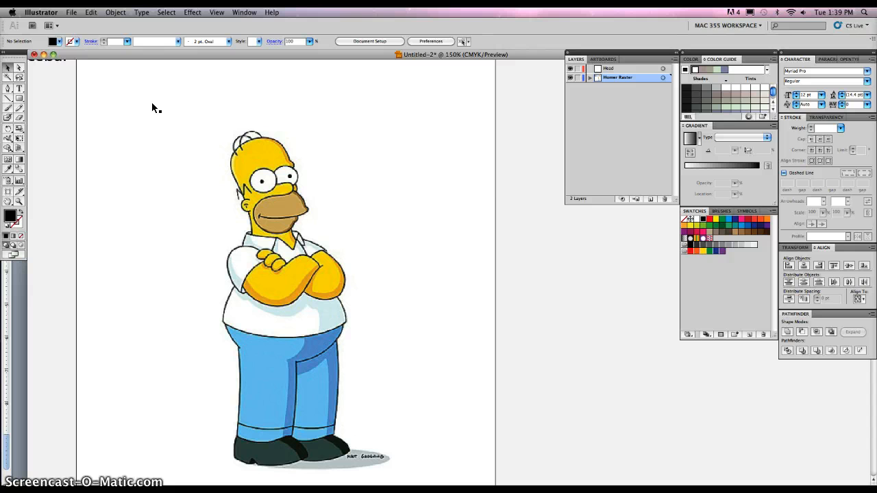
pyautogui.press('super+minus')
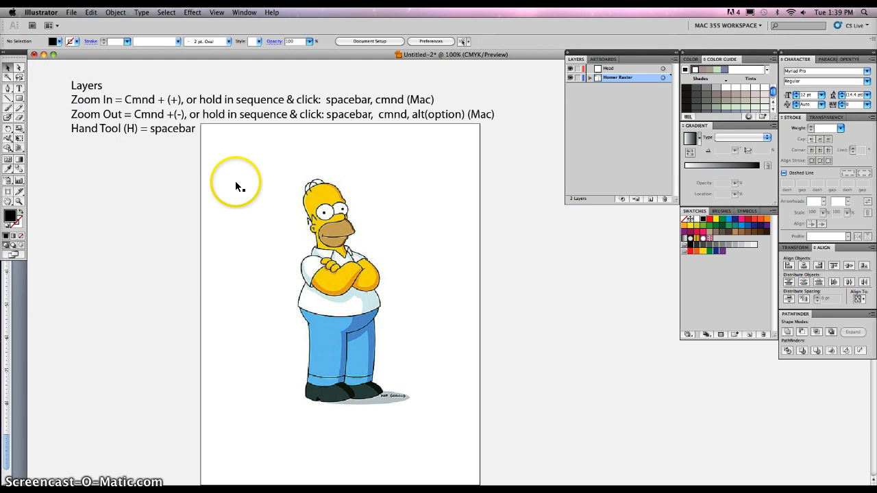
pyautogui.press('space')
pyautogui.moveTo(241, 161)
pyautogui.mouseDown()
pyautogui.moveTo(251, 166)
pyautogui.moveTo(237, 162)
pyautogui.mouseUp()
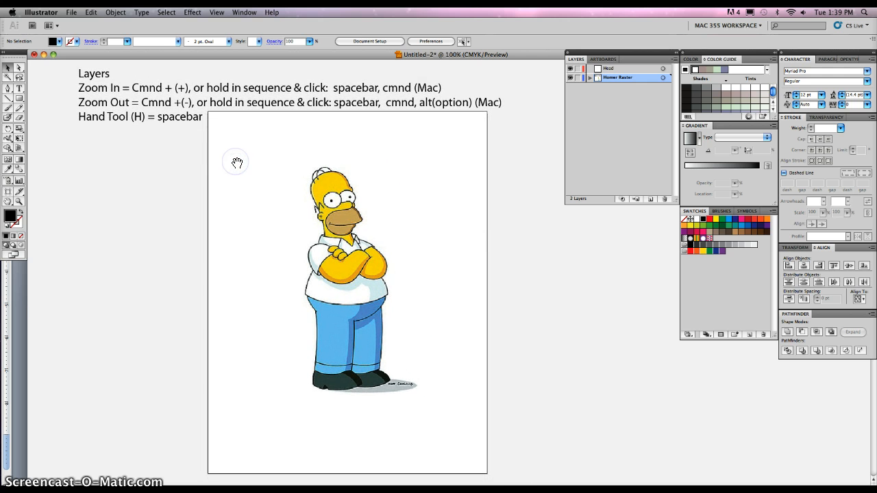
pyautogui.click(249, 171)
pyautogui.click(253, 172)
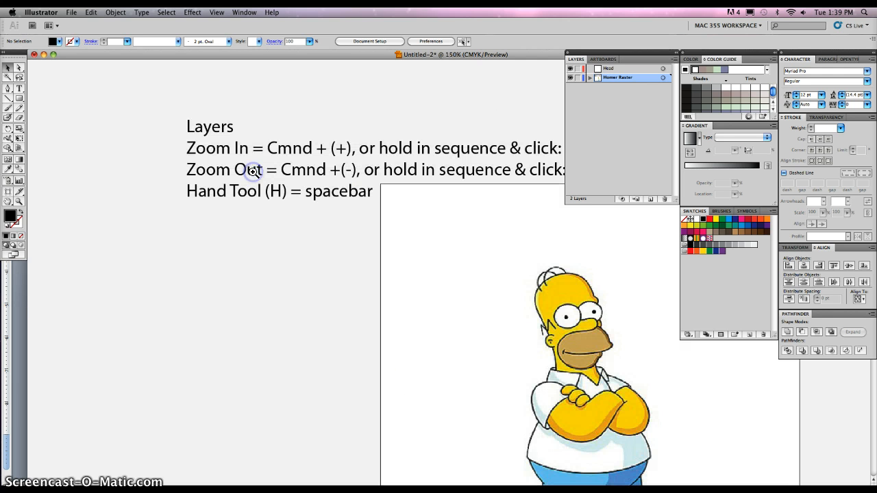
pyautogui.keyDown('alt'); pyautogui.keyDown('super'); pyautogui.click(442, 229); pyautogui.keyUp('super'); pyautogui.keyUp('alt')
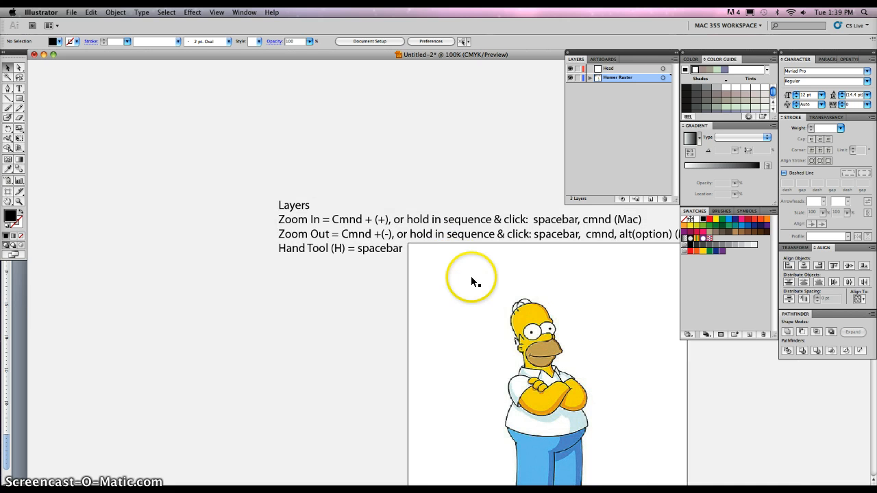
pyautogui.moveTo(471, 282); pyautogui.dragTo(306, 166)
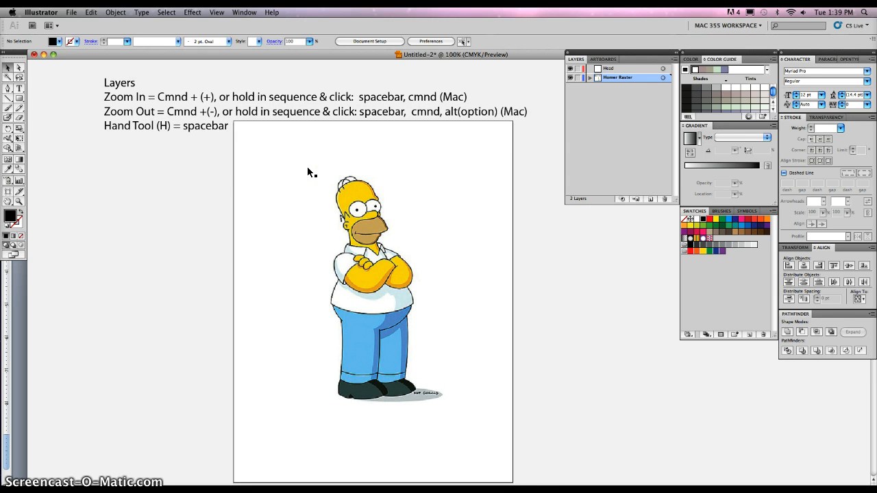
pyautogui.click(19, 202)
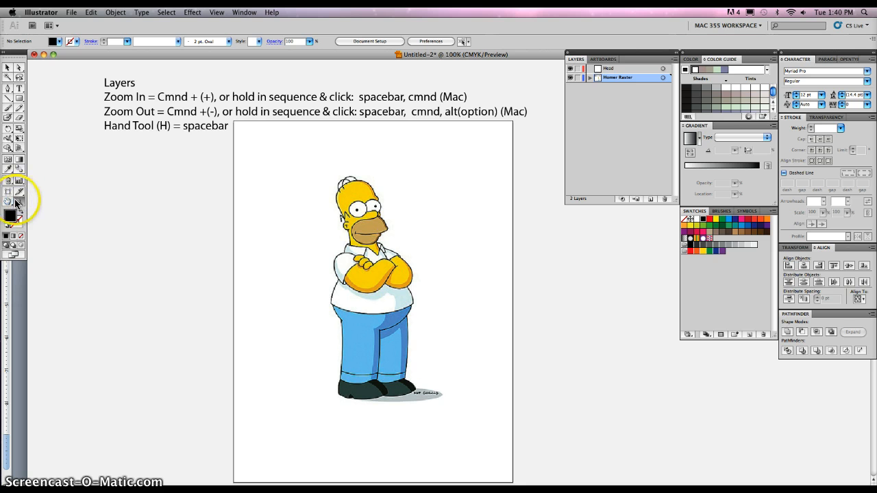
pyautogui.click(20, 202)
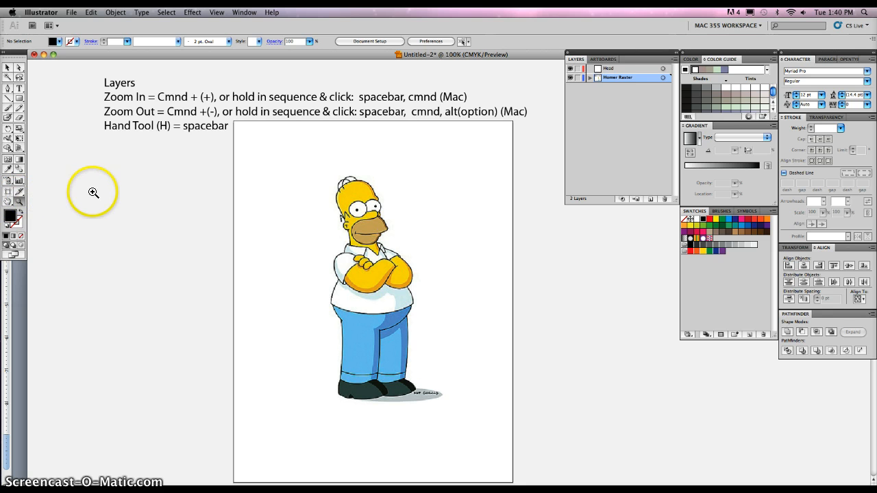
pyautogui.click(6, 69)
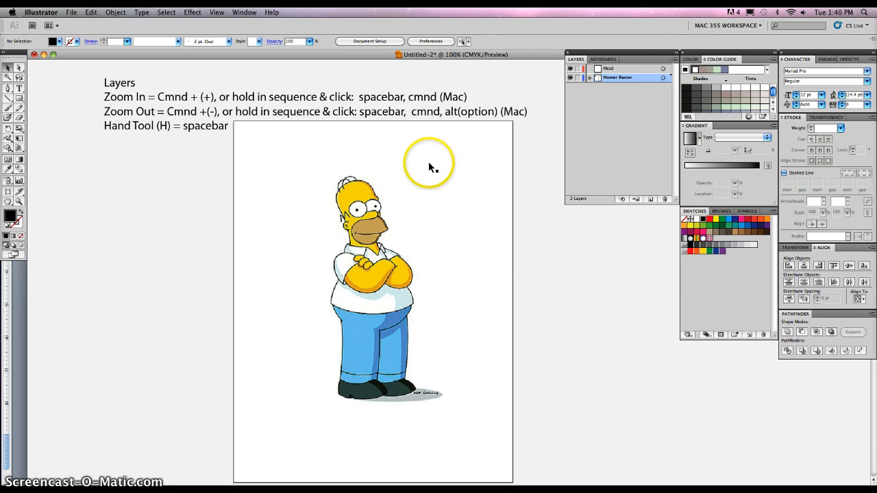
pyautogui.moveTo(428, 162); pyautogui.dragTo(424, 158)
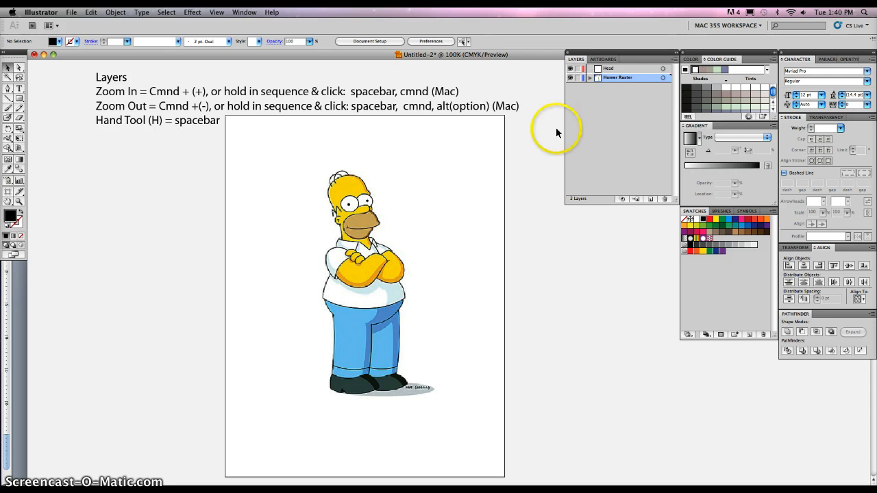
# - Make the Head layer active and zoom in on Homer's head until it fills the canvas
pyautogui.click(607, 69)
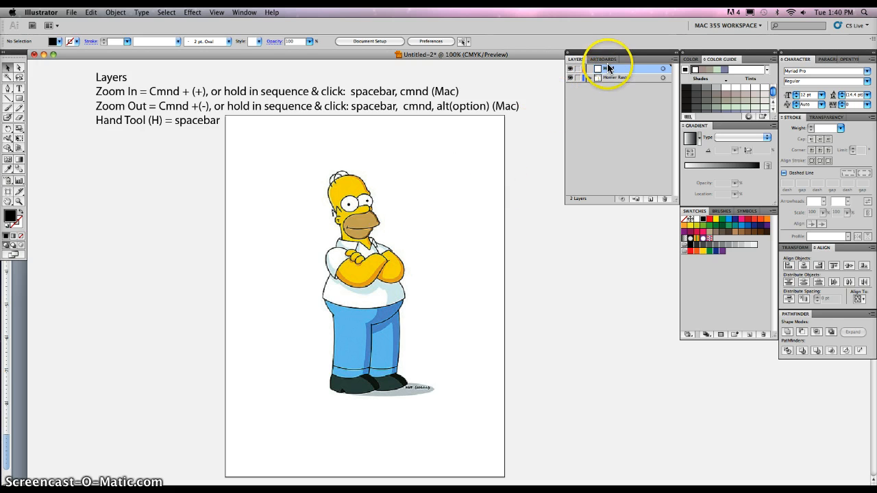
pyautogui.press('super+space')
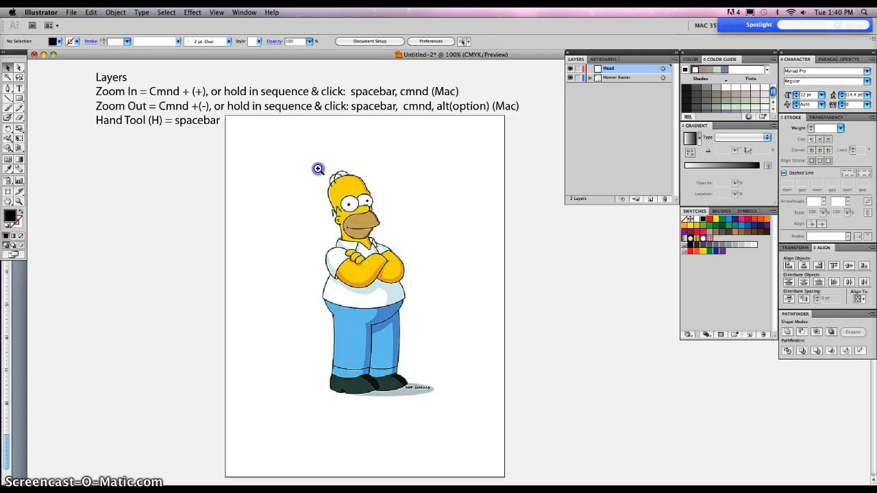
pyautogui.moveTo(314, 165); pyautogui.dragTo(392, 249)
pyautogui.moveTo(464, 252); pyautogui.dragTo(354, 242)
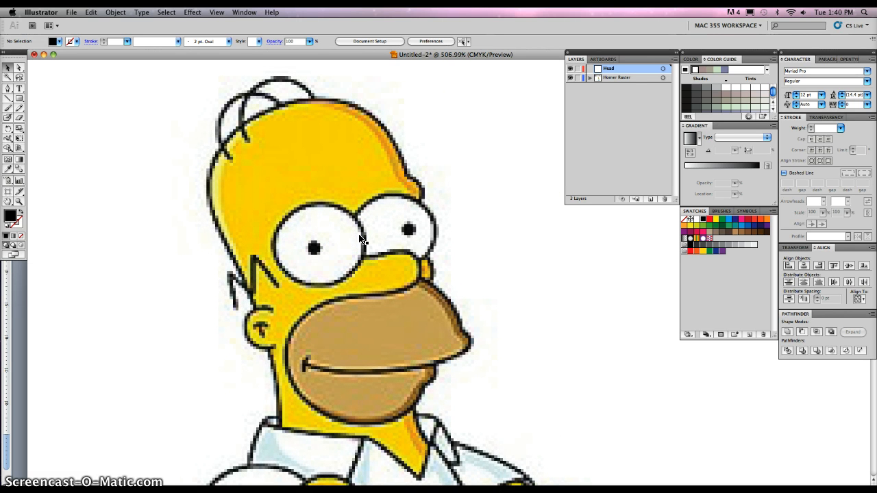
pyautogui.click(322, 202)
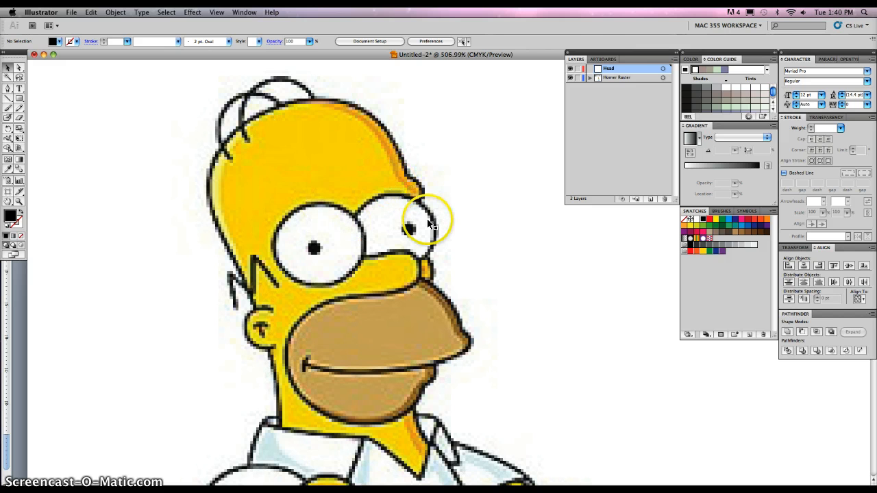
# - On the Head layer, trace Homer's outline with the Pen tool from the collar up the back of the neck and around the ear
pyautogui.doubleClick(606, 69)
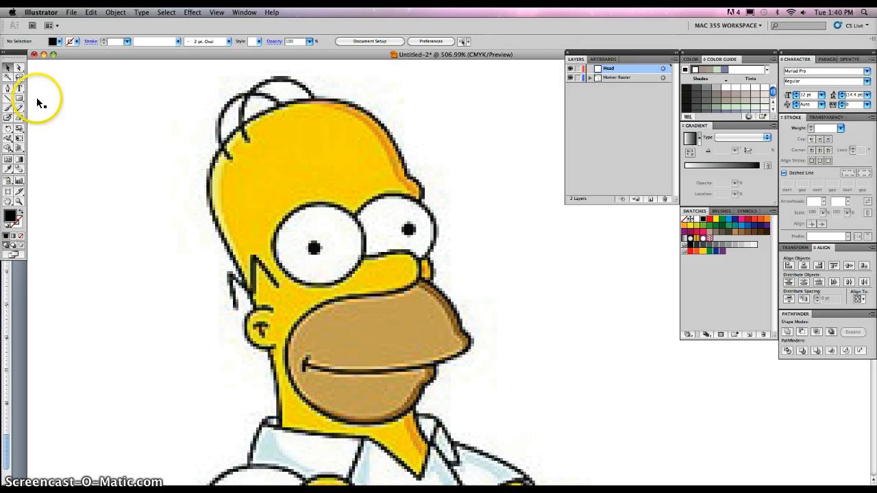
pyautogui.click(8, 88)
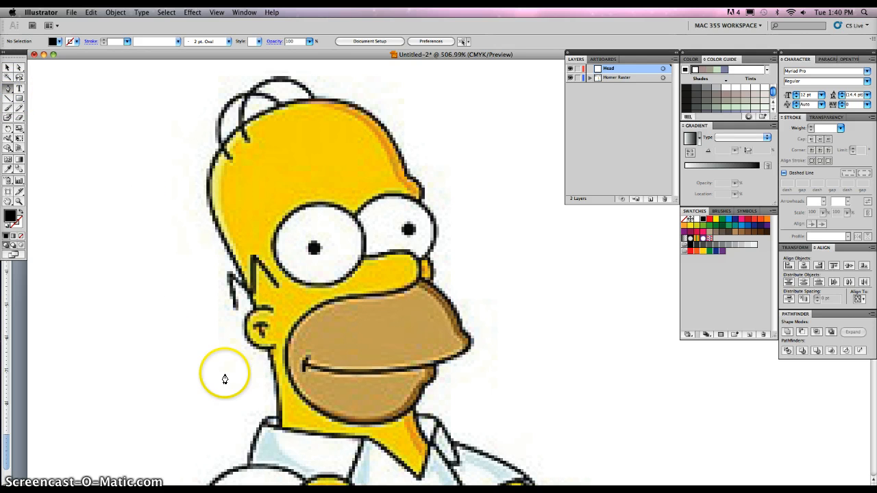
pyautogui.click(278, 433)
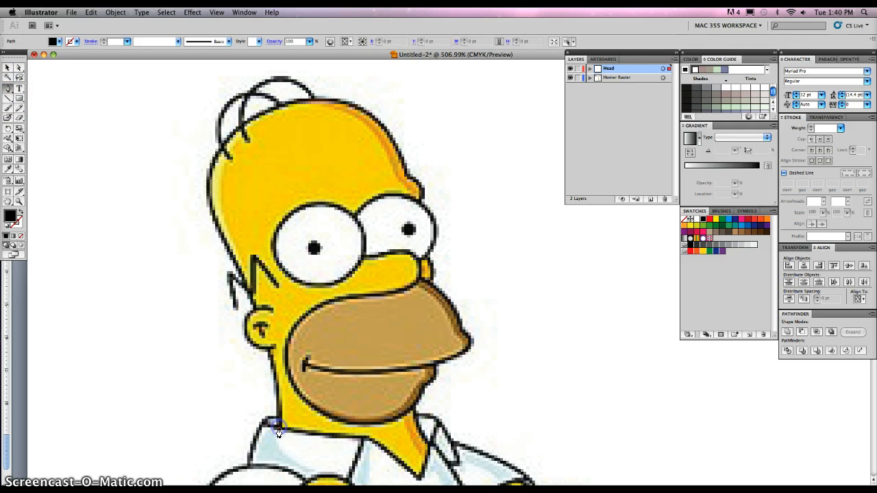
pyautogui.click(267, 351)
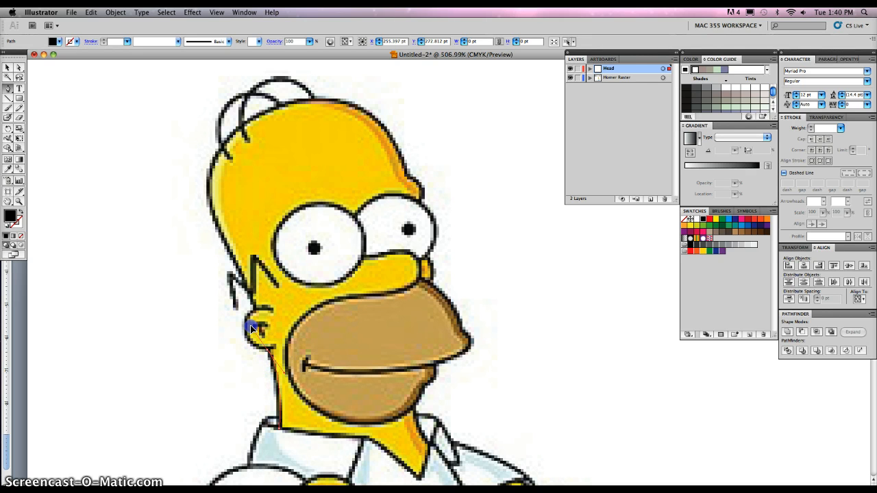
pyautogui.moveTo(251, 326); pyautogui.dragTo(252, 328)
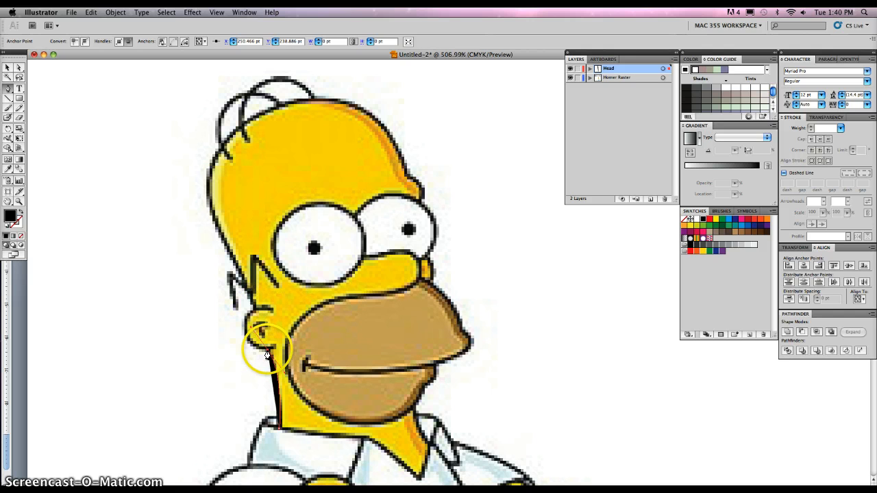
pyautogui.click(255, 312)
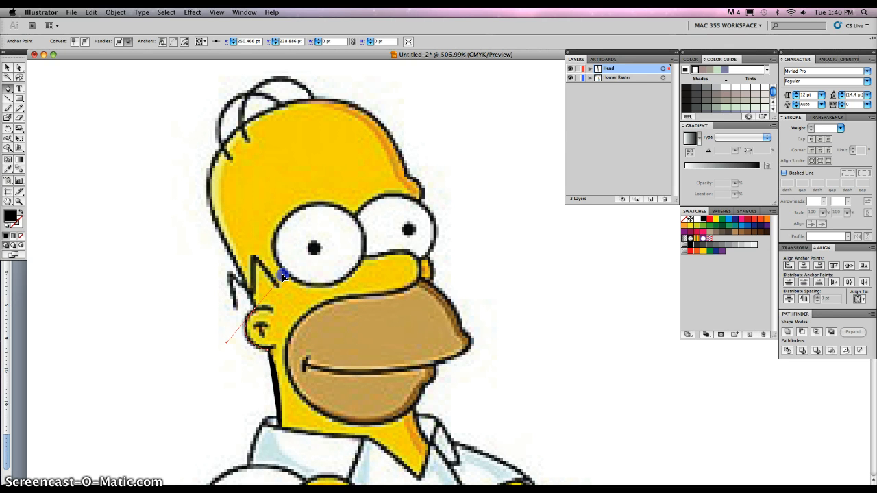
pyautogui.moveTo(283, 275); pyautogui.dragTo(283, 276)
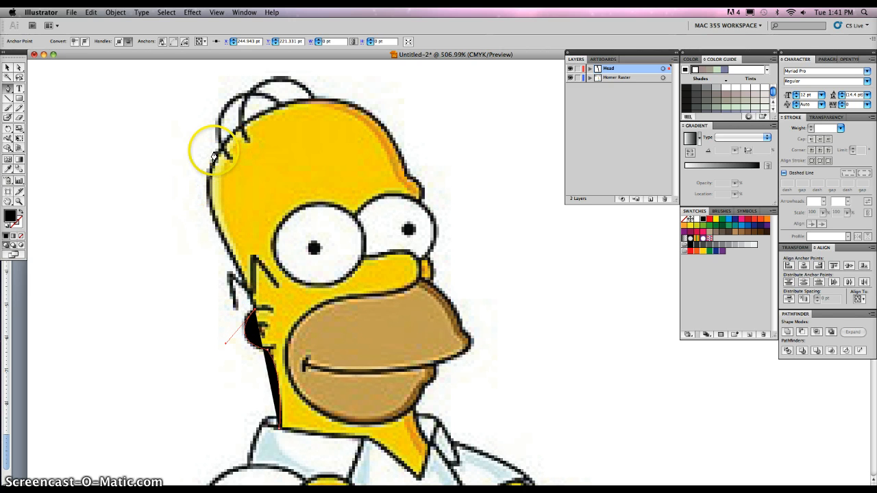
# - Extend the path from the top of the ear up the back of the head with a curved anchor point
pyautogui.click(213, 215)
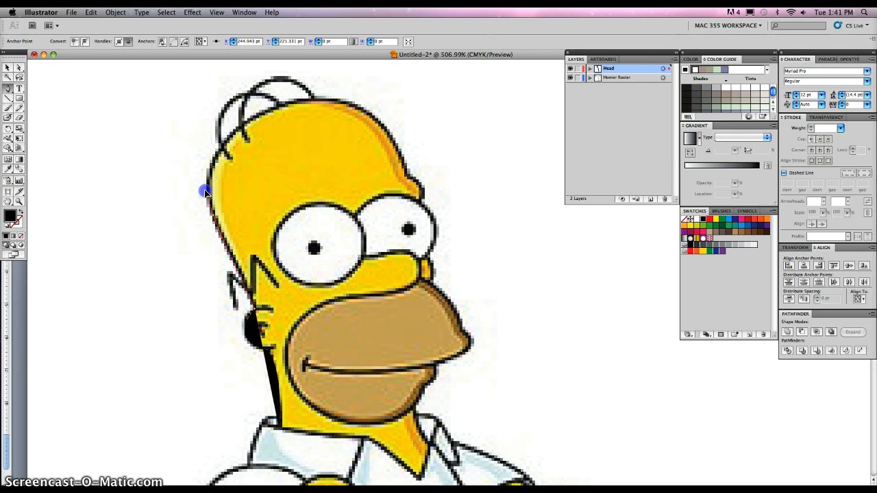
pyautogui.moveTo(205, 193); pyautogui.dragTo(186, 151)
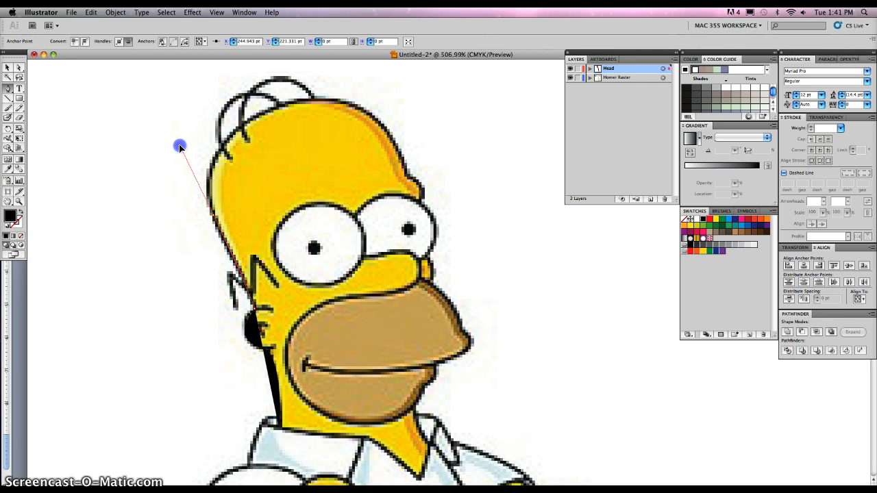
pyautogui.moveTo(179, 146); pyautogui.dragTo(179, 146)
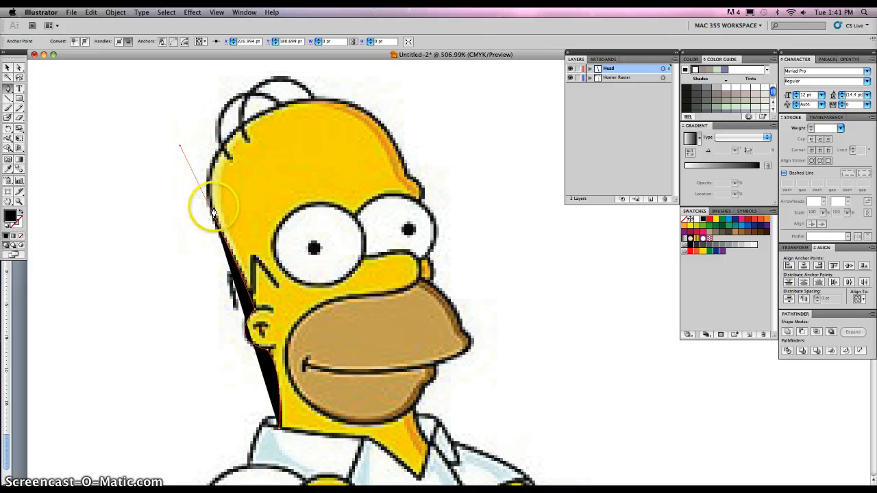
pyautogui.click(227, 142)
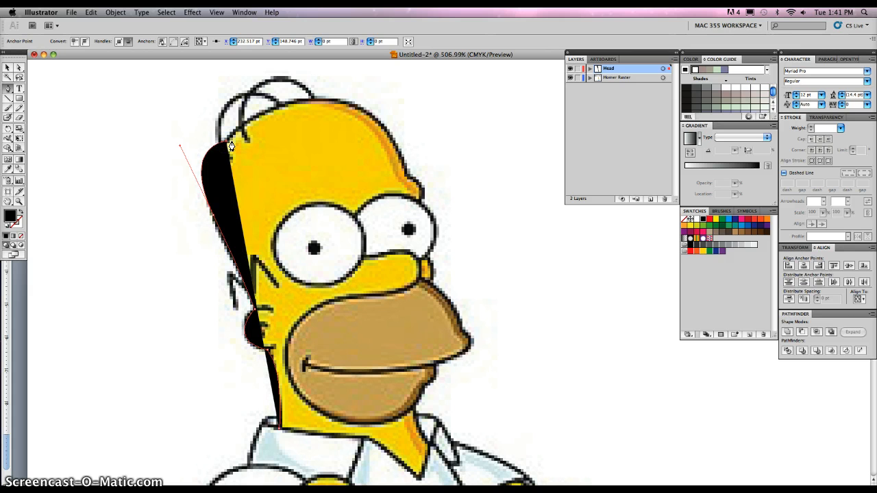
pyautogui.press('super')
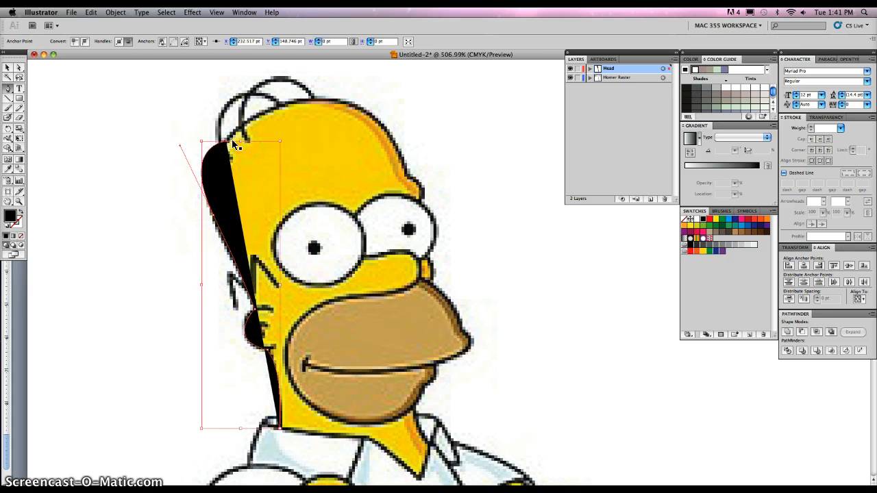
pyautogui.press('super+z')
# - Retract the back-of-head anchor's outgoing handle and curve the path past the hairline and over the crown, removing the crown anchor's outgoing handle
pyautogui.click(213, 215)
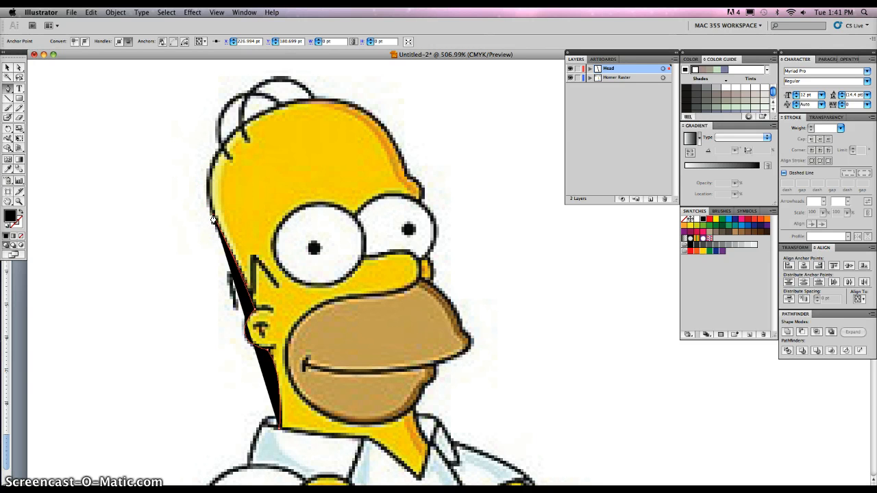
pyautogui.click(221, 154)
pyautogui.click(220, 150)
pyautogui.moveTo(242, 121); pyautogui.dragTo(243, 121)
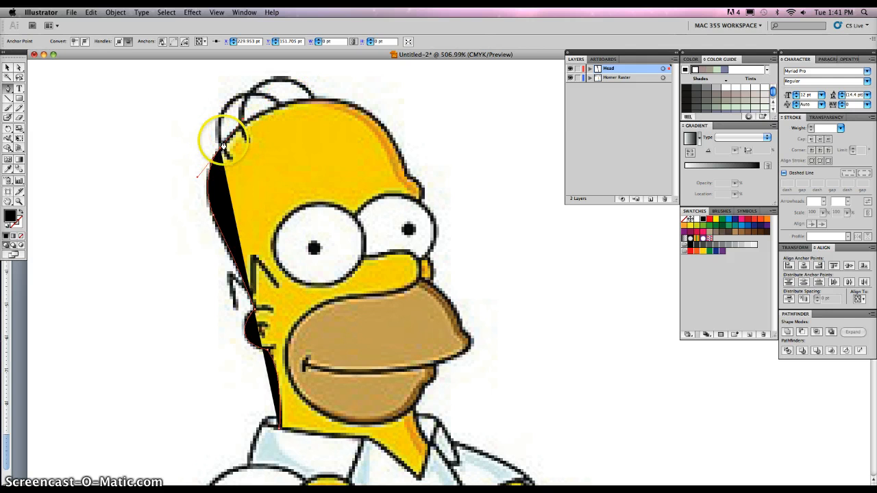
pyautogui.moveTo(335, 97); pyautogui.dragTo(381, 107)
pyautogui.click(335, 101)
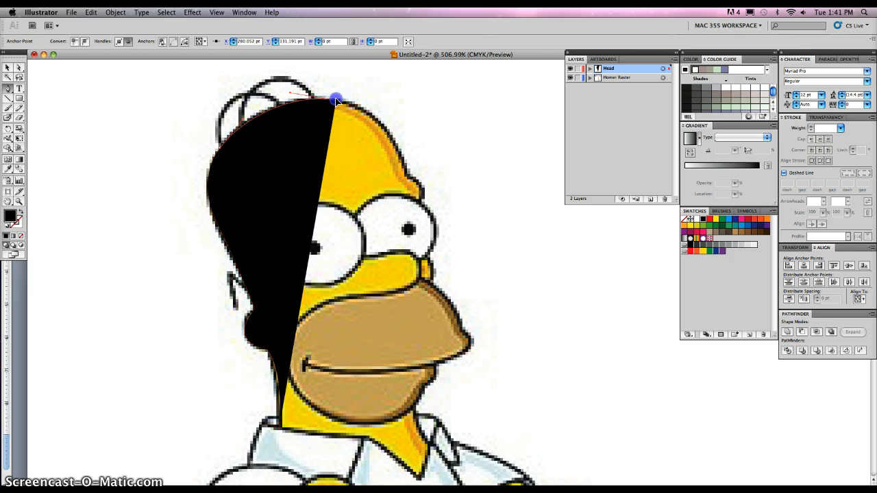
# - Continue the path down the forehead as a curve and around the small brow bump above the far eye
pyautogui.click(424, 224)
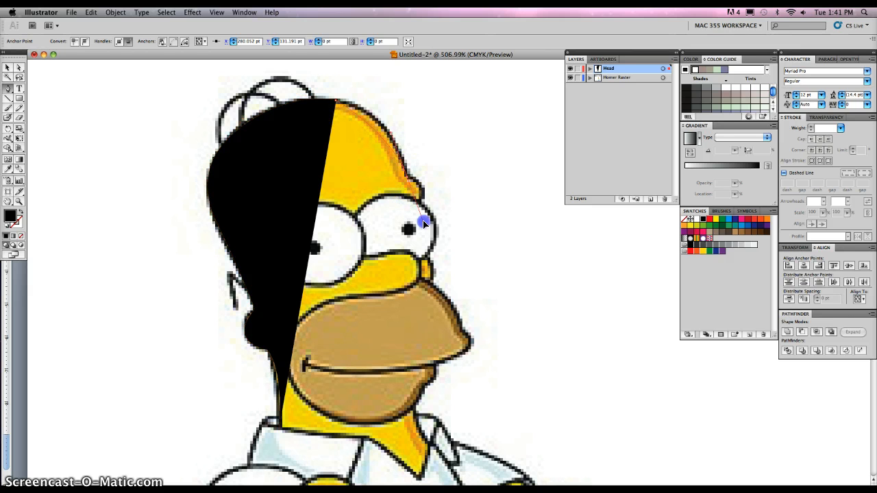
pyautogui.moveTo(424, 223); pyautogui.dragTo(418, 244)
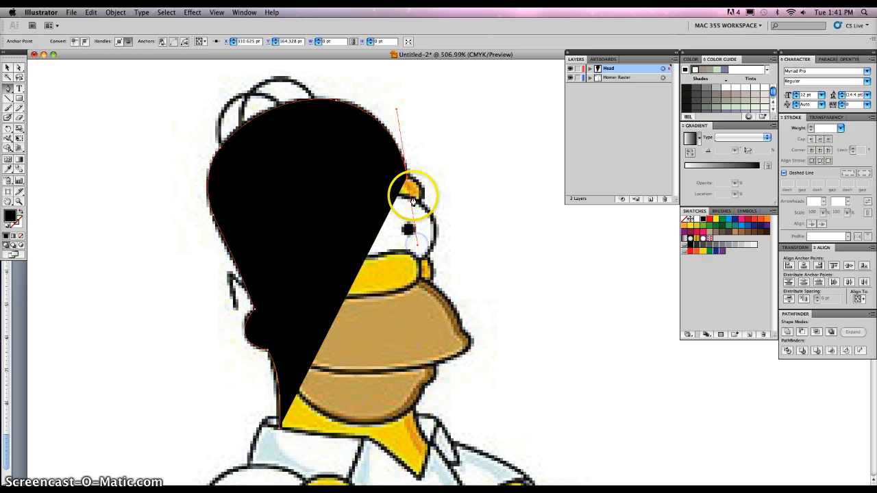
pyautogui.click(403, 181)
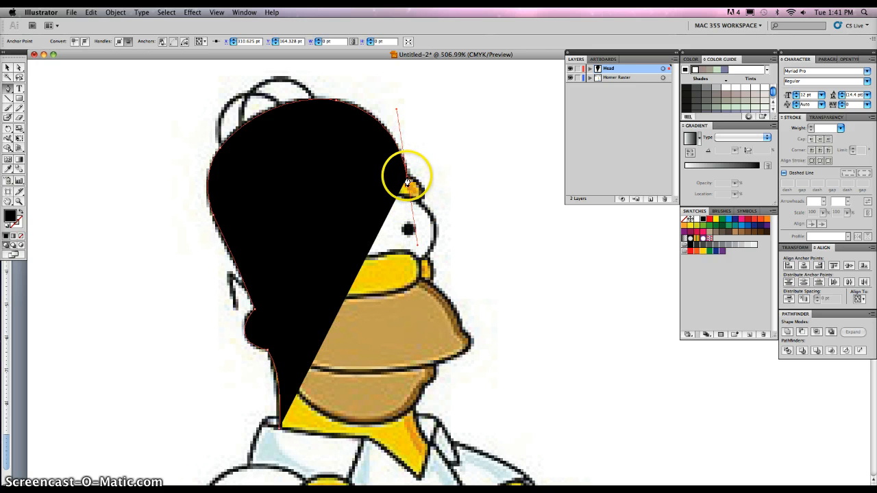
pyautogui.click(418, 199)
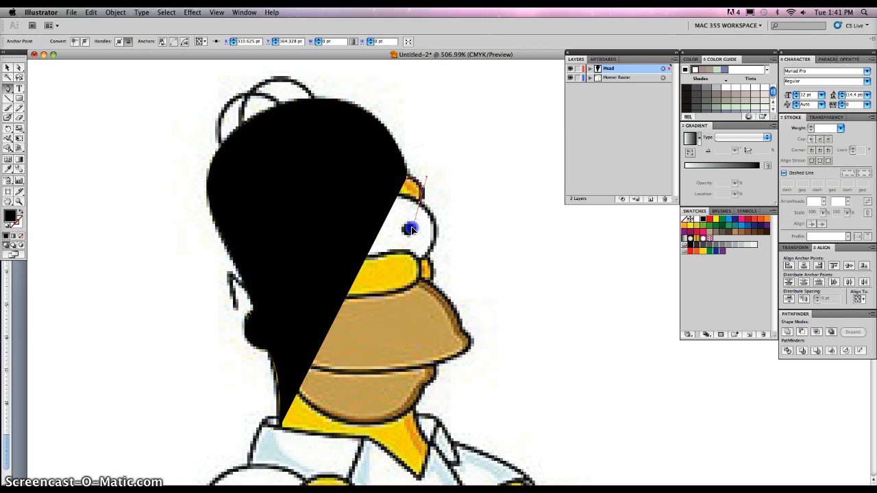
pyautogui.moveTo(409, 228); pyautogui.dragTo(423, 200)
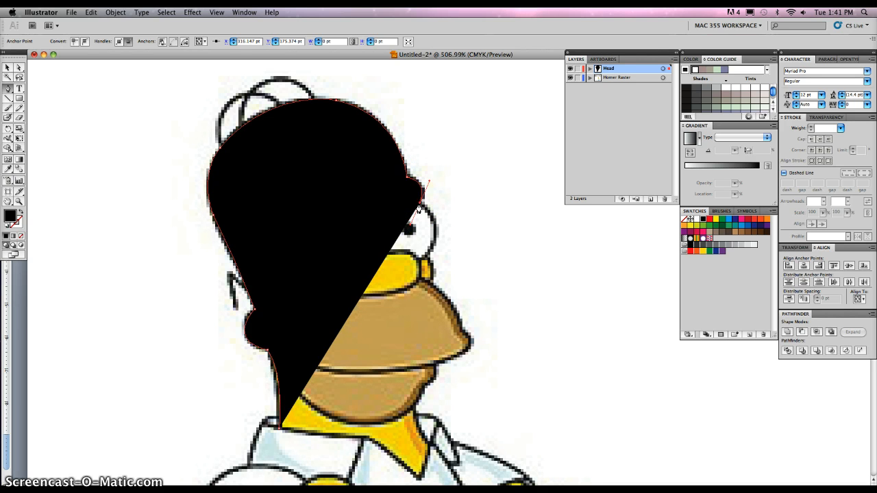
# - Run the path straight across the far eye to below it, and curve it around the small bump behind the nose
pyautogui.click(429, 257)
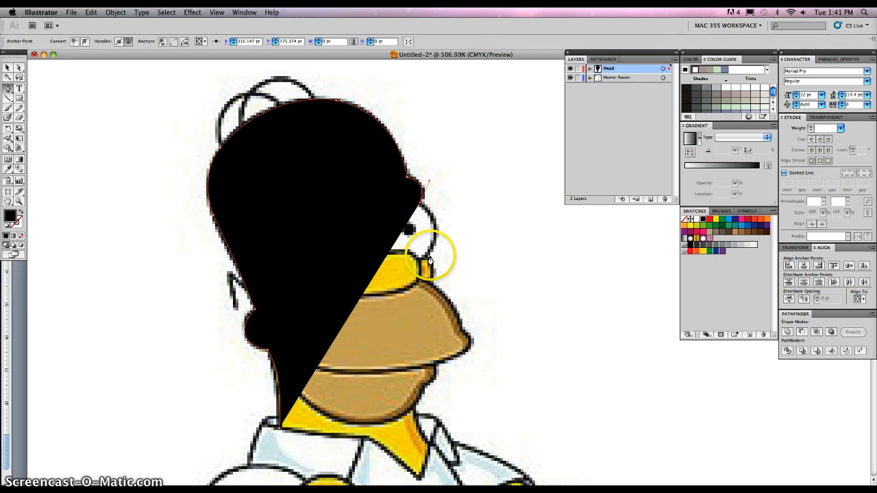
pyautogui.click(424, 262)
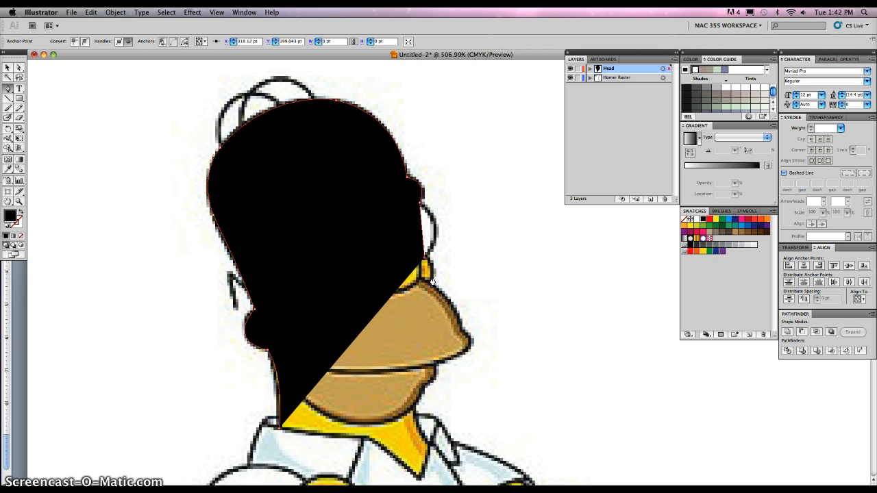
pyautogui.click(427, 286)
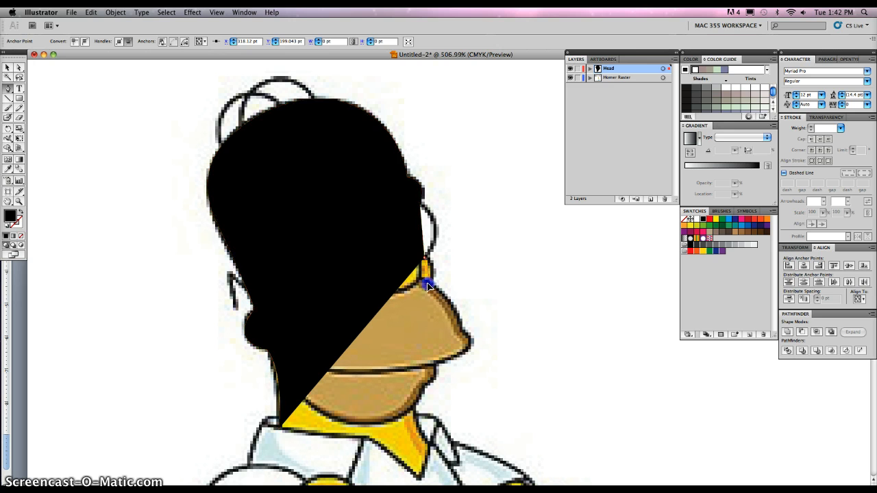
pyautogui.click(420, 293)
pyautogui.click(430, 286)
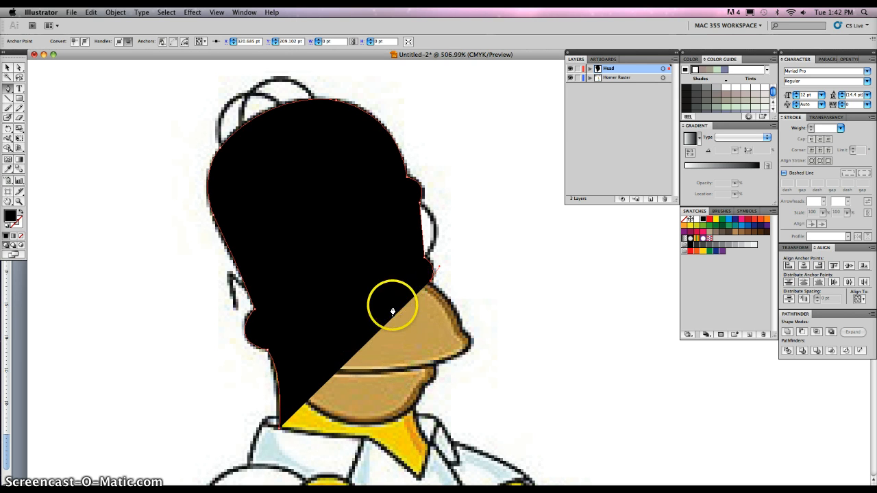
# - Take the path straight down through the mouth area, and trace the front of the neck to the collar's lower tip
pyautogui.moveTo(429, 285); pyautogui.dragTo(414, 410)
pyautogui.click(414, 408)
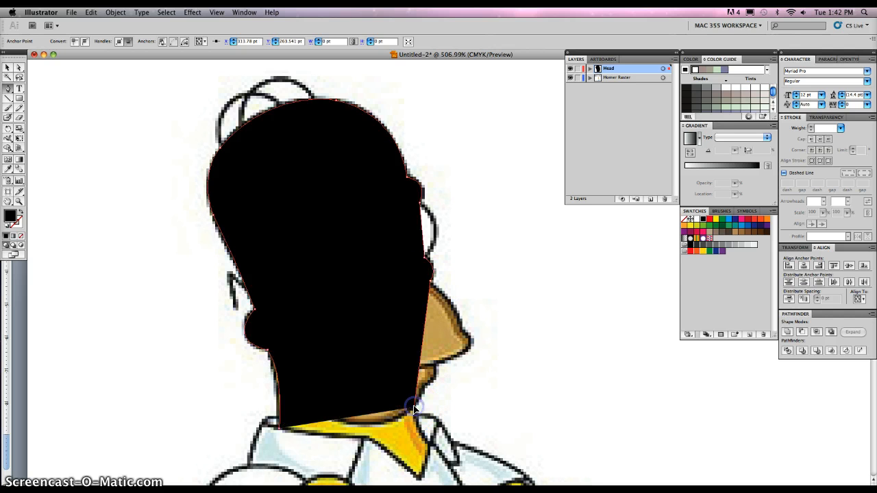
pyautogui.click(428, 444)
pyautogui.moveTo(428, 444)
pyautogui.mouseDown()
pyautogui.moveTo(436, 451)
pyautogui.moveTo(419, 491)
pyautogui.moveTo(419, 438)
pyautogui.mouseUp()
pyautogui.click(416, 480)
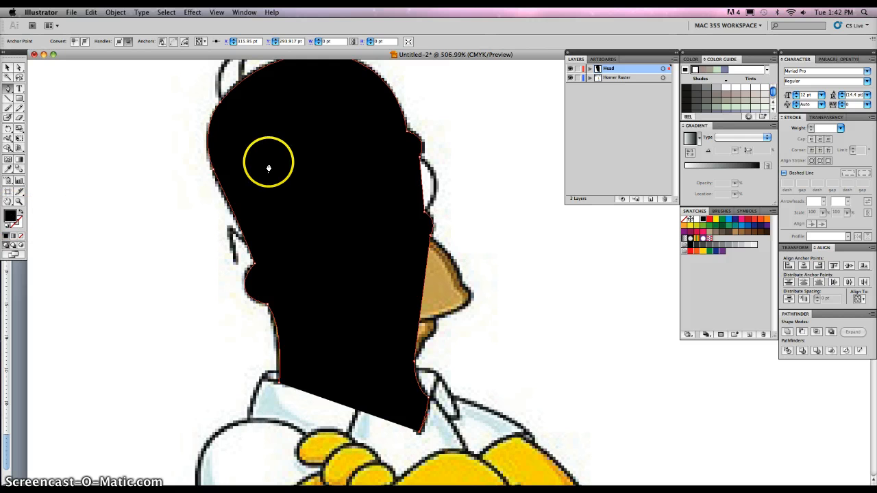
# - Set the head path's fill to None and choose black (000000) as the stroke color
pyautogui.click(10, 213)
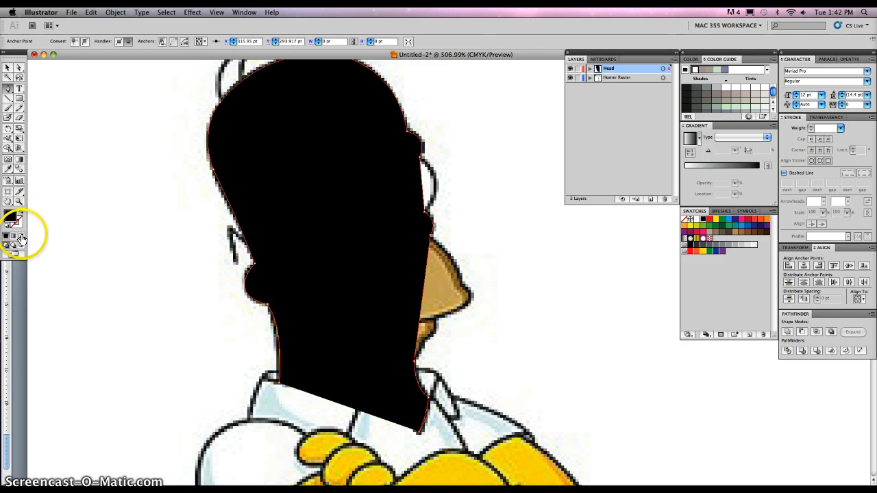
pyautogui.click(20, 236)
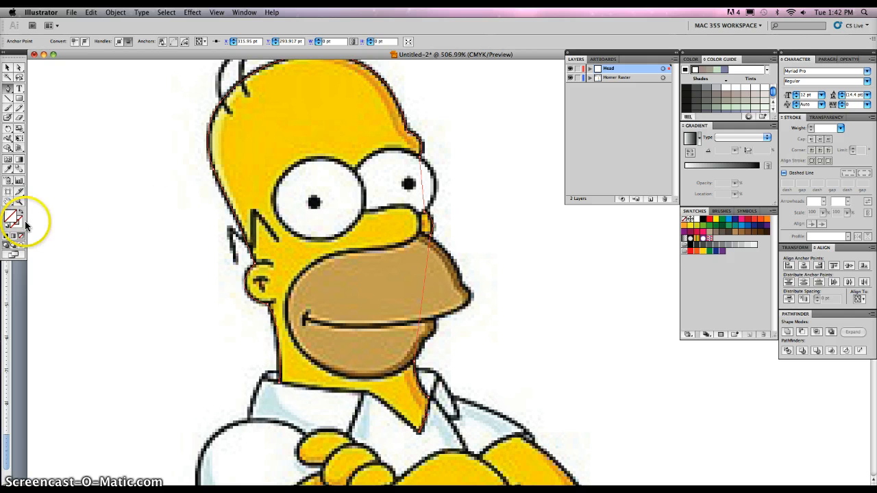
pyautogui.click(20, 224)
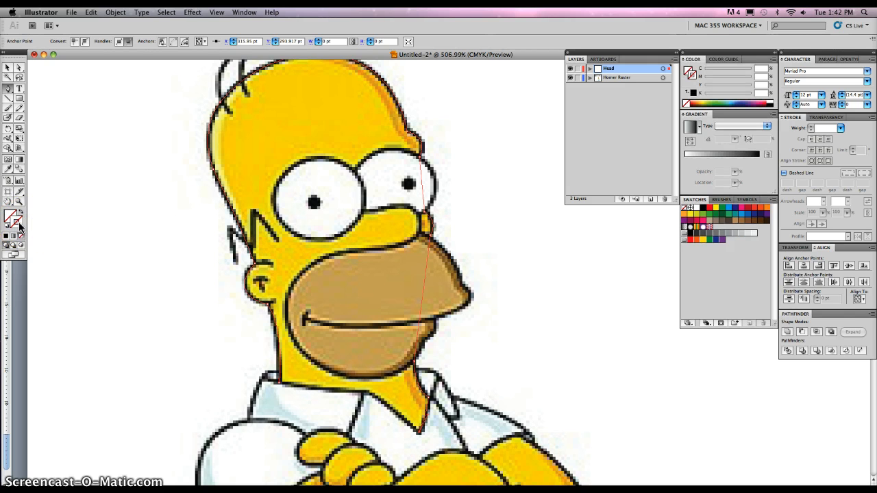
pyautogui.doubleClick(19, 223)
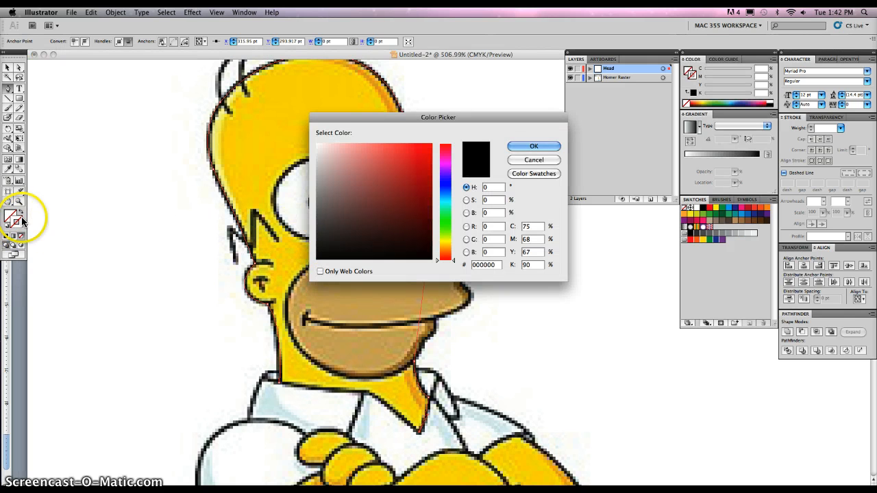
pyautogui.click(316, 257)
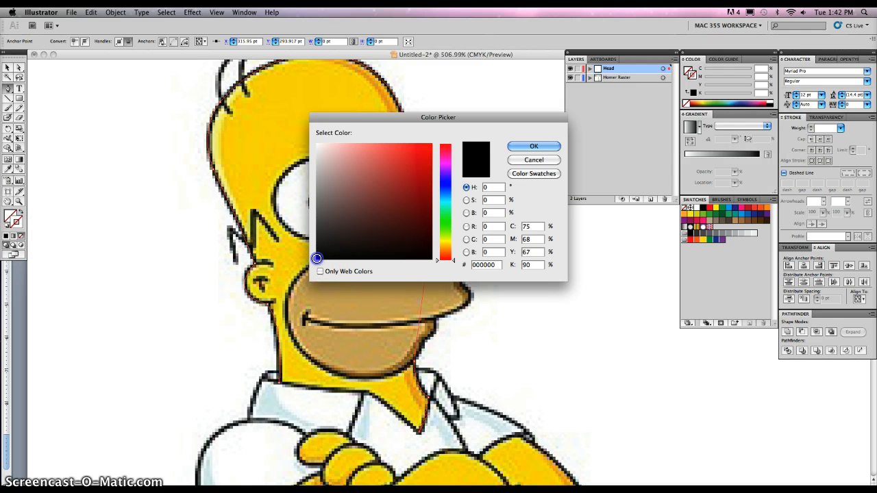
pyautogui.click(524, 146)
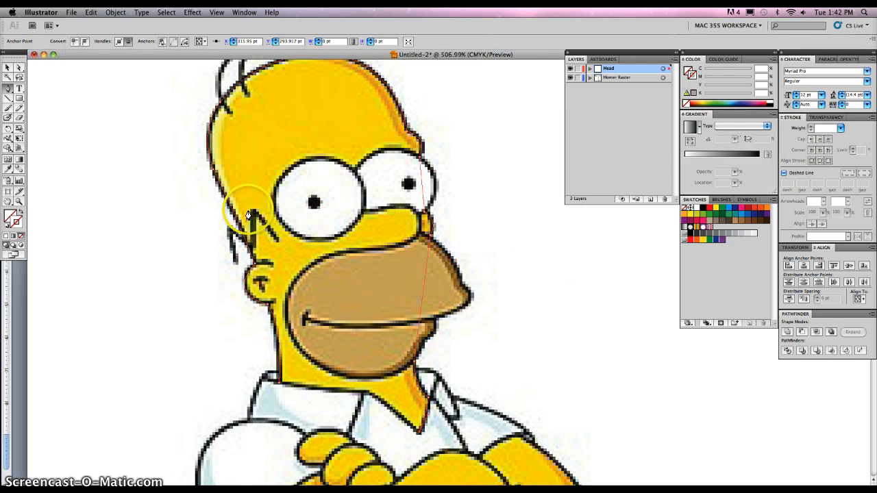
# - Resume the head path at the collar tip and trace the collar line back to the starting point at the neck
pyautogui.click(419, 433)
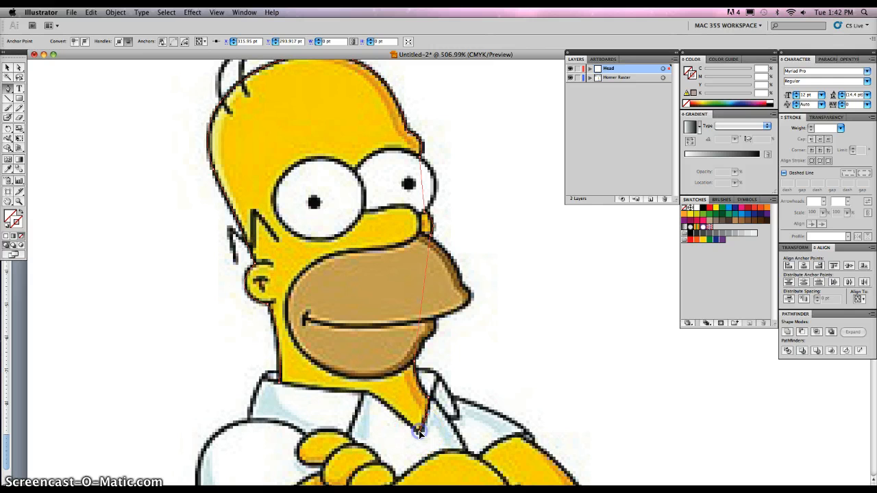
pyautogui.click(357, 391)
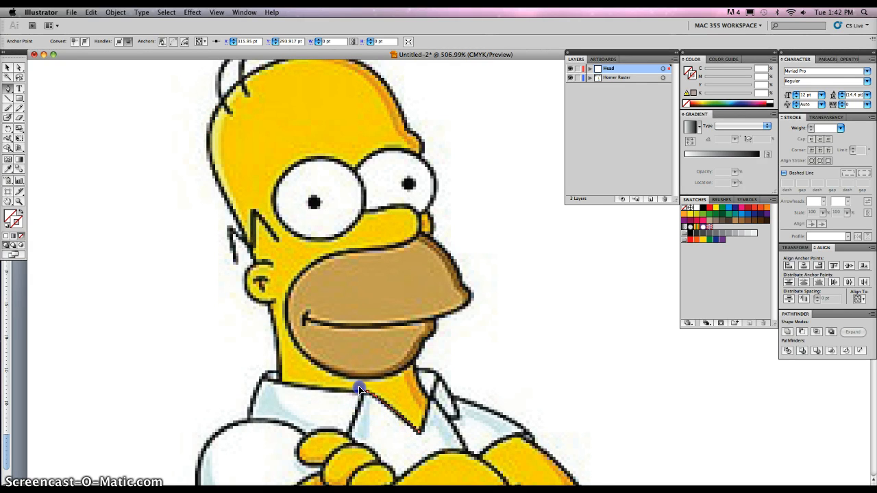
pyautogui.click(277, 382)
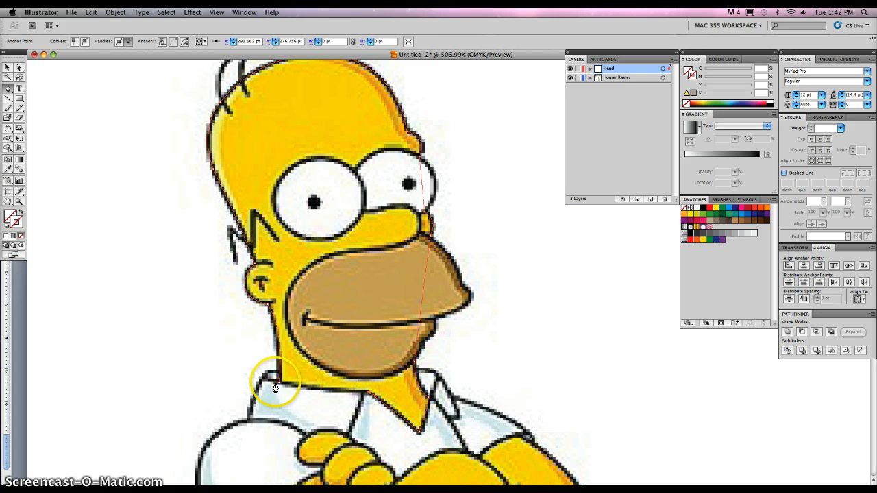
# - Close the head path at the back corner of the collar and fill it with yellow sampled from the raster head
pyautogui.moveTo(278, 384); pyautogui.dragTo(272, 378)
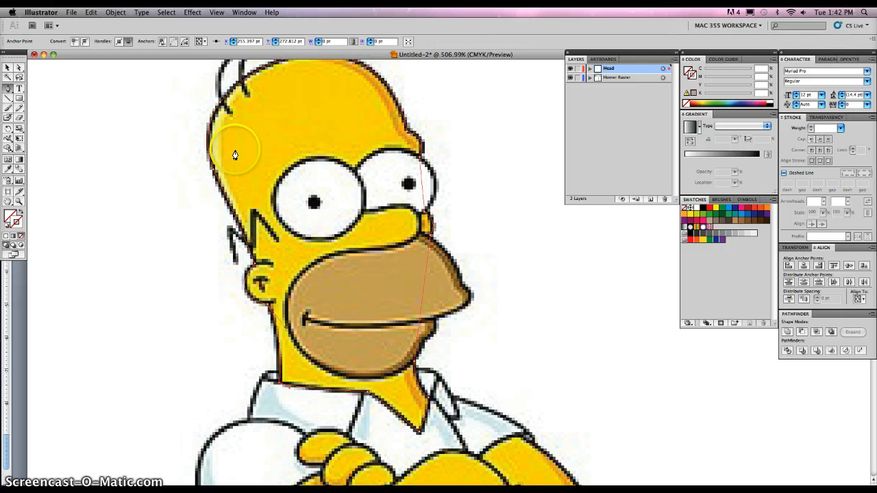
pyautogui.click(7, 170)
pyautogui.moveTo(7, 171); pyautogui.dragTo(46, 176)
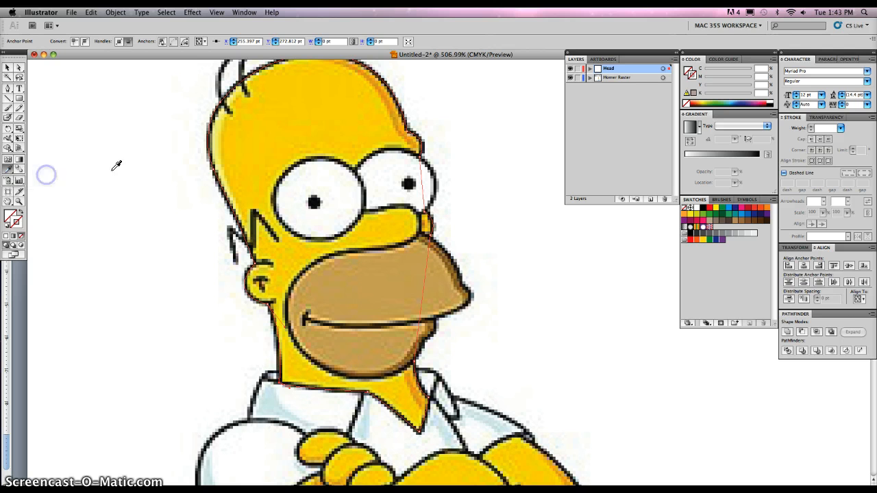
pyautogui.click(297, 103)
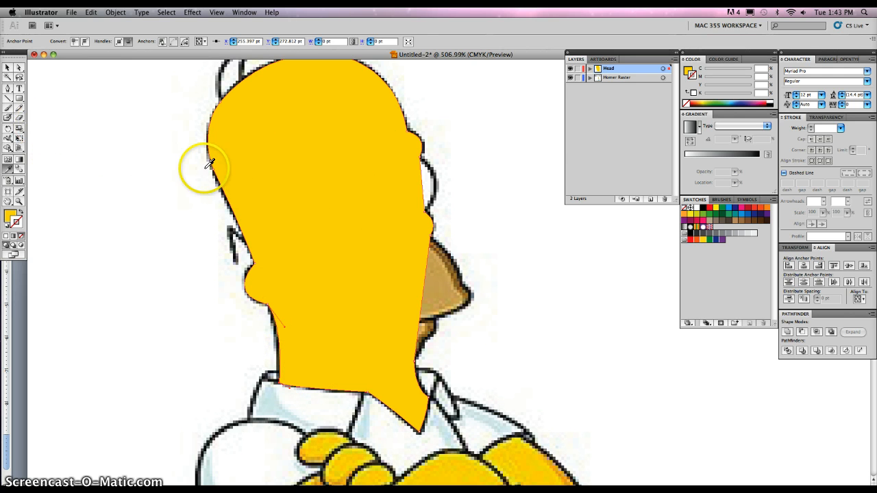
pyautogui.click(8, 68)
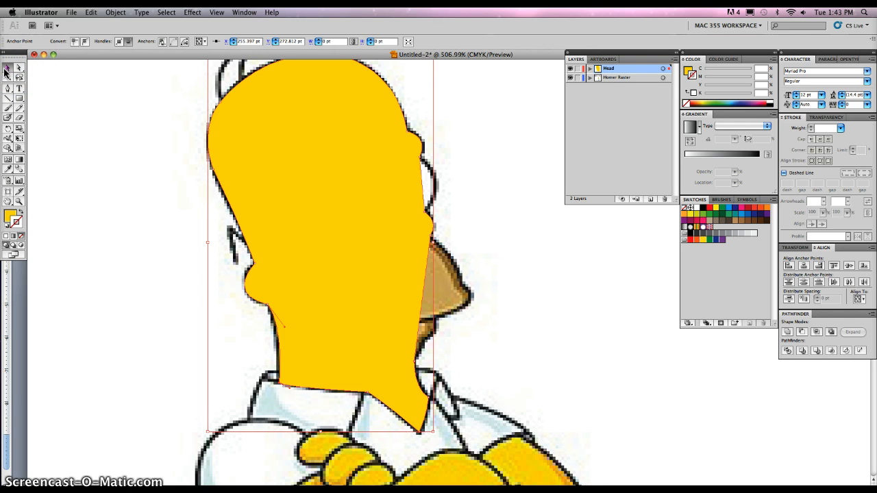
# - Hide the Head layer and add a new layer named Eyes above it
pyautogui.click(571, 68)
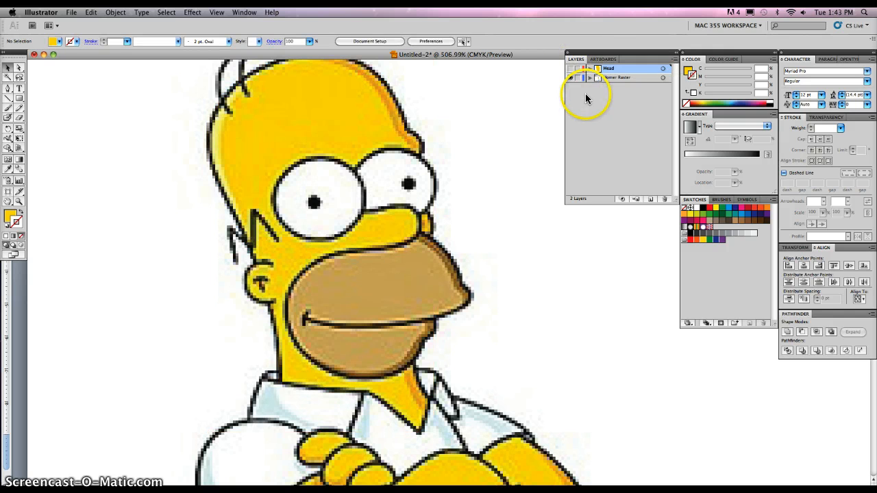
pyautogui.click(651, 200)
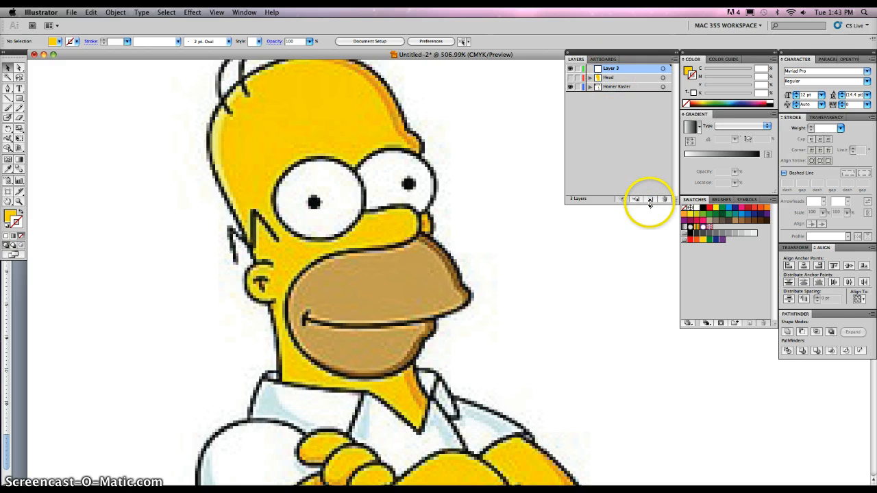
pyautogui.doubleClick(607, 71)
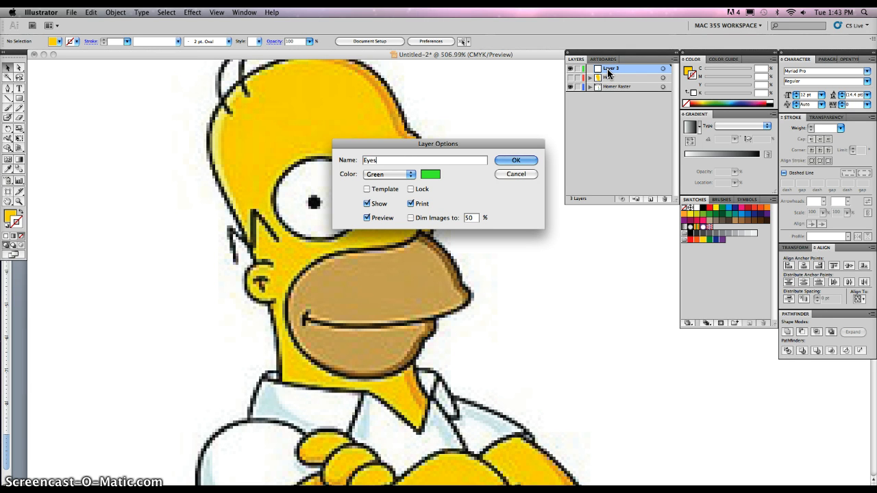
pyautogui.click(608, 68)
pyautogui.click(514, 162)
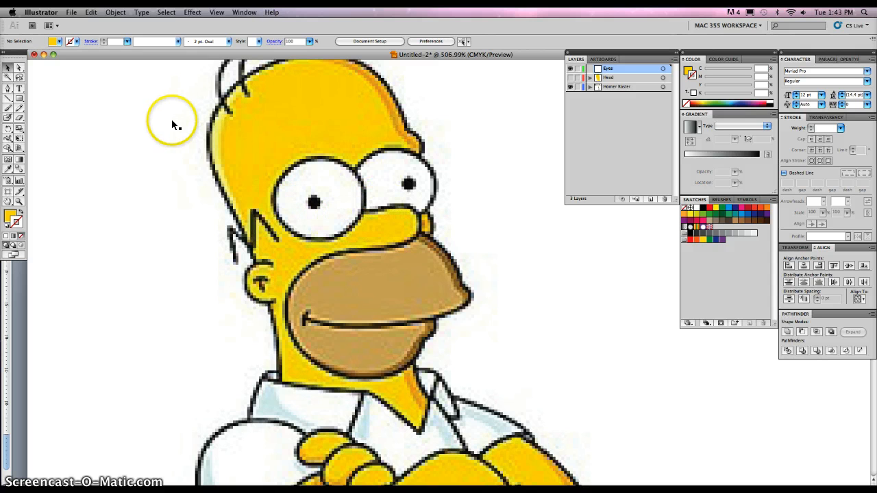
# - With the Ellipse tool active, show the rulers and place guides along the near eye's top and left edges
pyautogui.click(23, 100)
pyautogui.moveTo(23, 100); pyautogui.dragTo(36, 120)
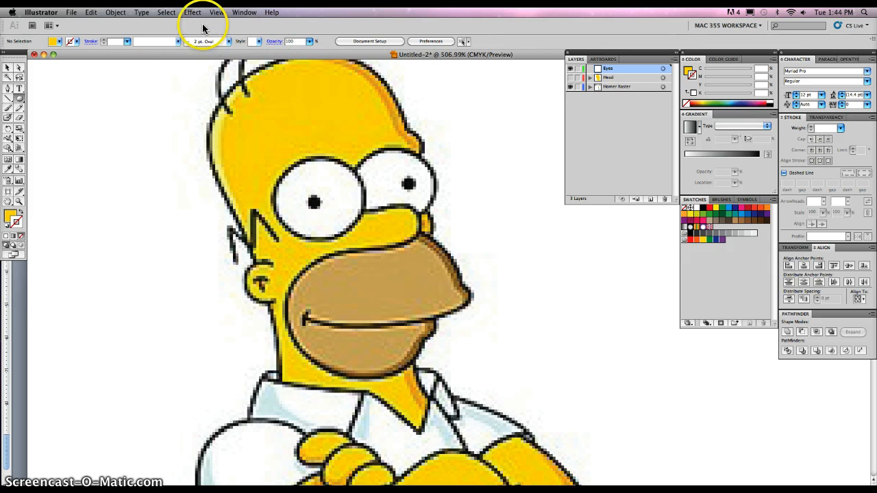
pyautogui.click(214, 12)
pyautogui.click(215, 13)
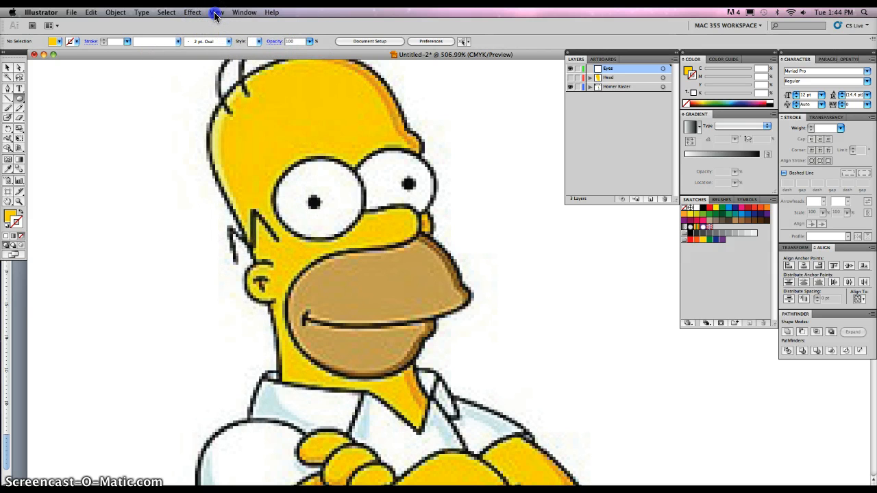
pyautogui.click(215, 13)
pyautogui.moveTo(236, 201)
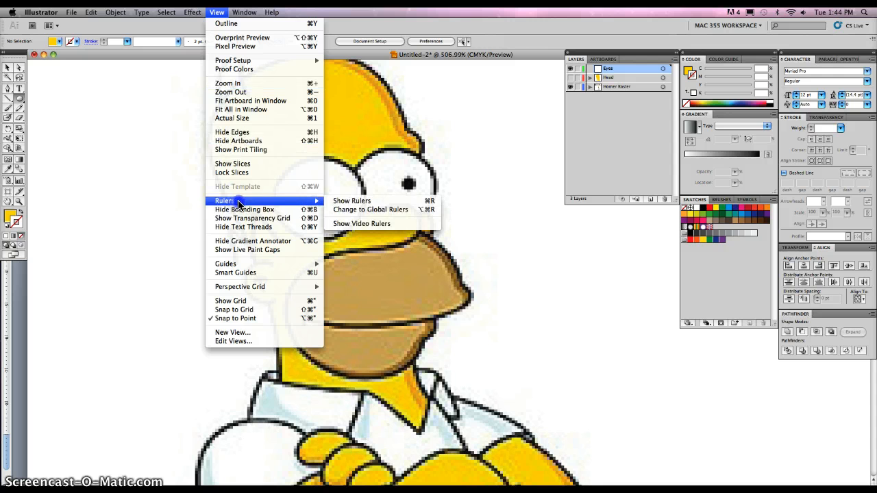
pyautogui.click(350, 200)
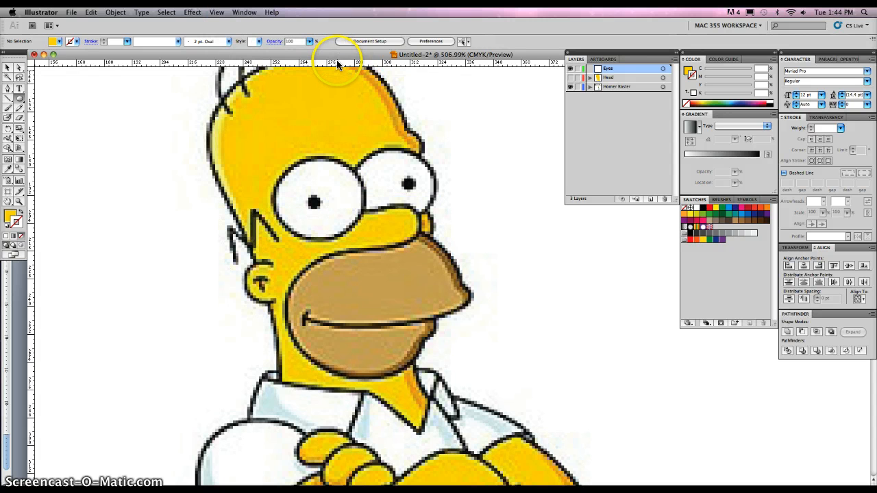
pyautogui.moveTo(336, 63); pyautogui.dragTo(340, 159)
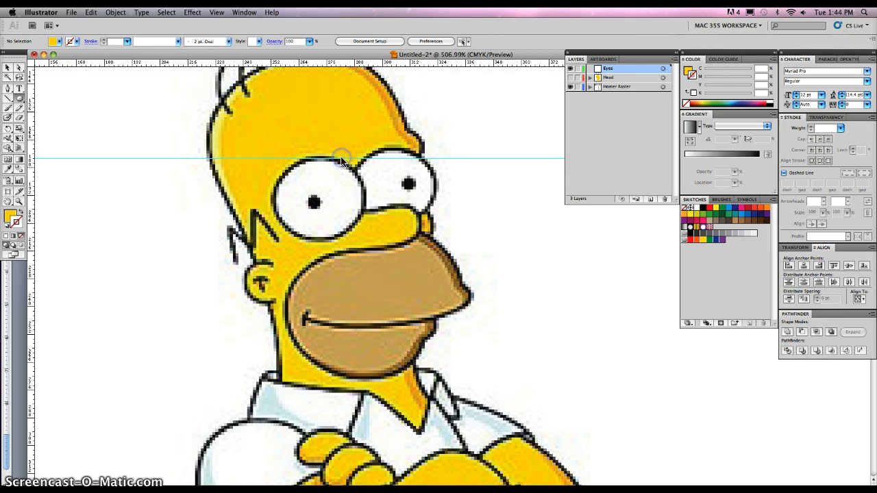
pyautogui.moveTo(33, 195); pyautogui.dragTo(272, 200)
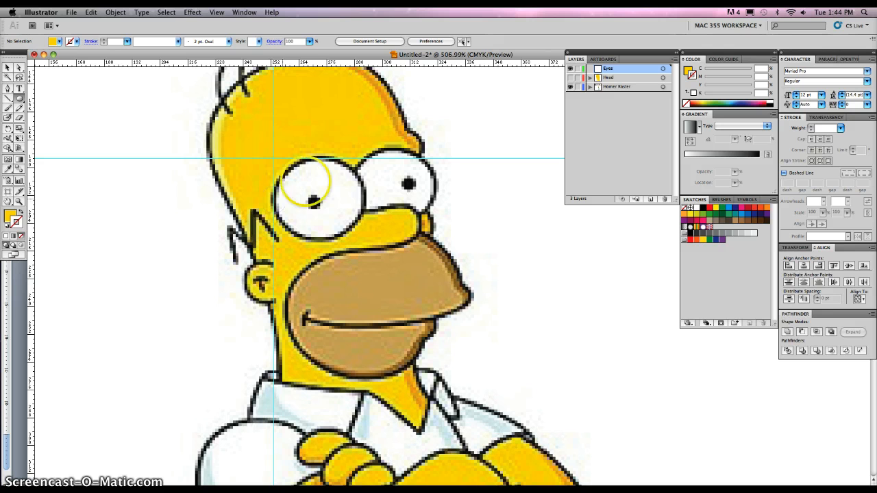
# - Draw an ellipse about 39 by 35 pt over the near eye, with the default white fill and 1 pt black stroke
pyautogui.click(273, 157)
pyautogui.moveTo(305, 181); pyautogui.dragTo(364, 243)
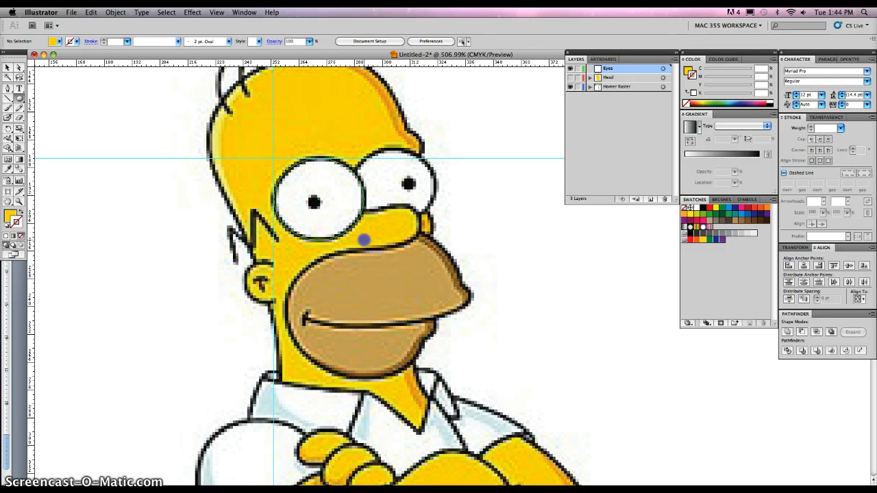
pyautogui.moveTo(364, 239); pyautogui.dragTo(363, 237)
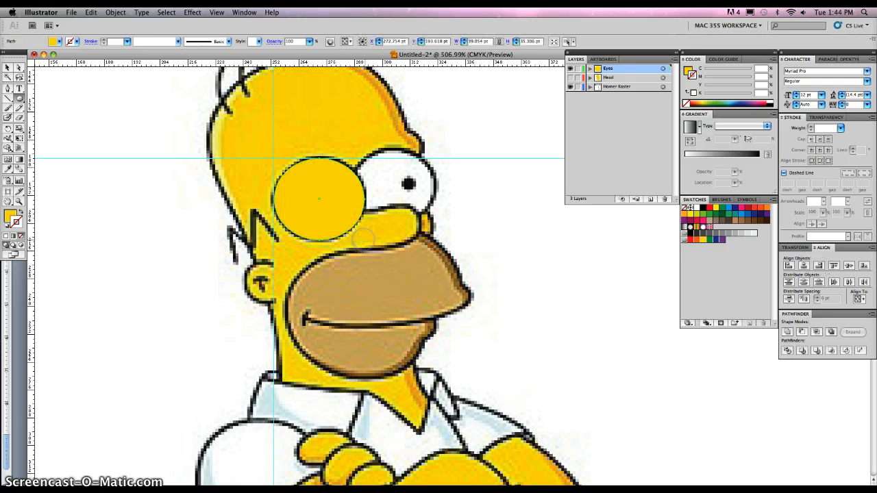
pyautogui.click(9, 226)
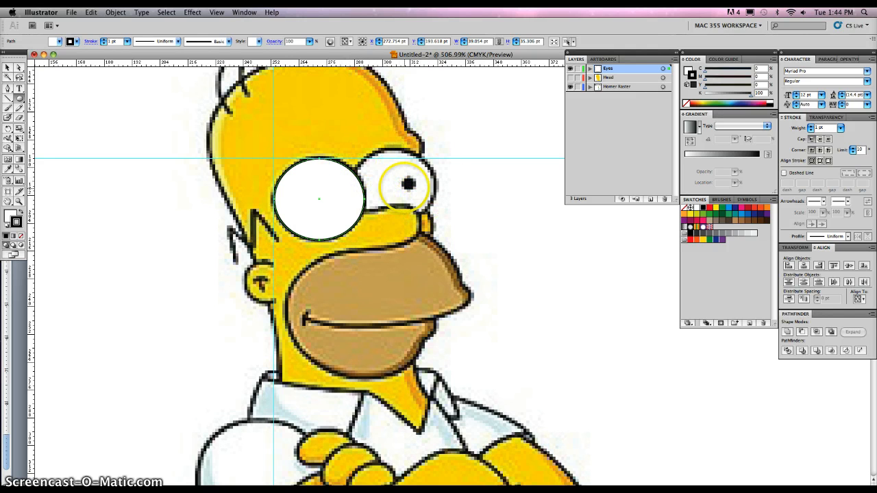
# - Place guides at the far eye's top and right edges and draw an ellipse about 35 by 34 pt over that eye
pyautogui.click(20, 99)
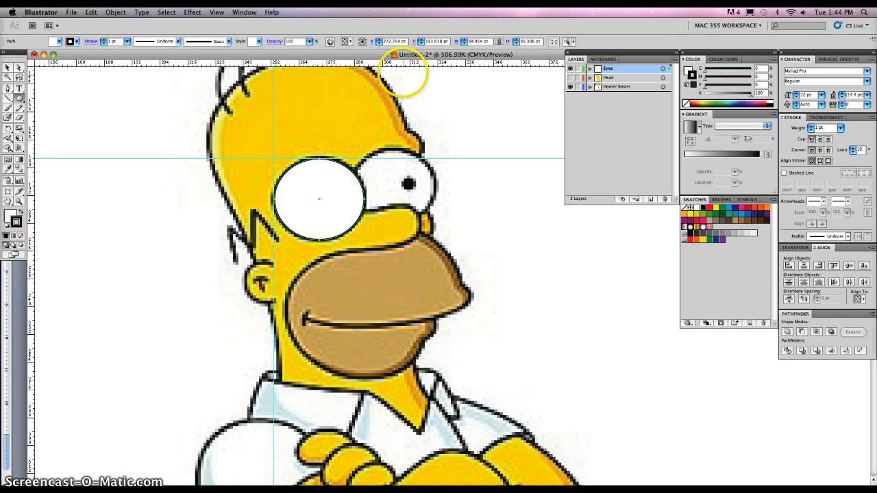
pyautogui.moveTo(400, 63); pyautogui.dragTo(405, 148)
pyautogui.moveTo(33, 185); pyautogui.dragTo(435, 183)
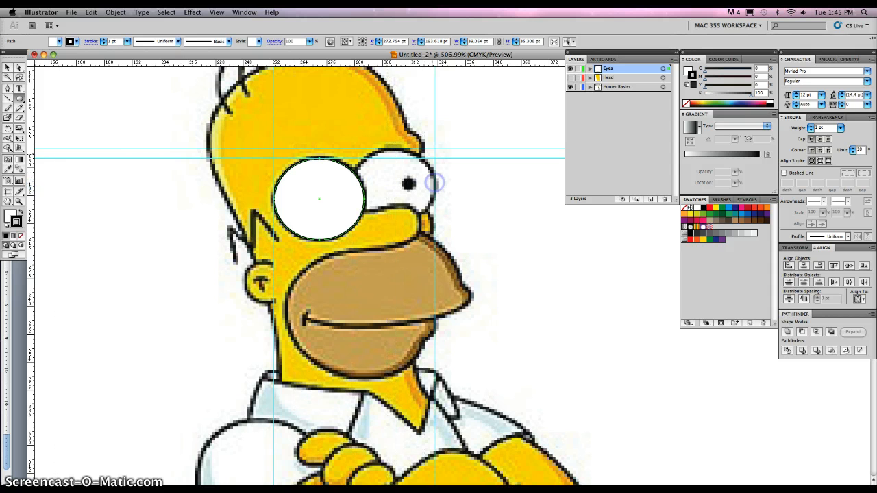
pyautogui.click(415, 163)
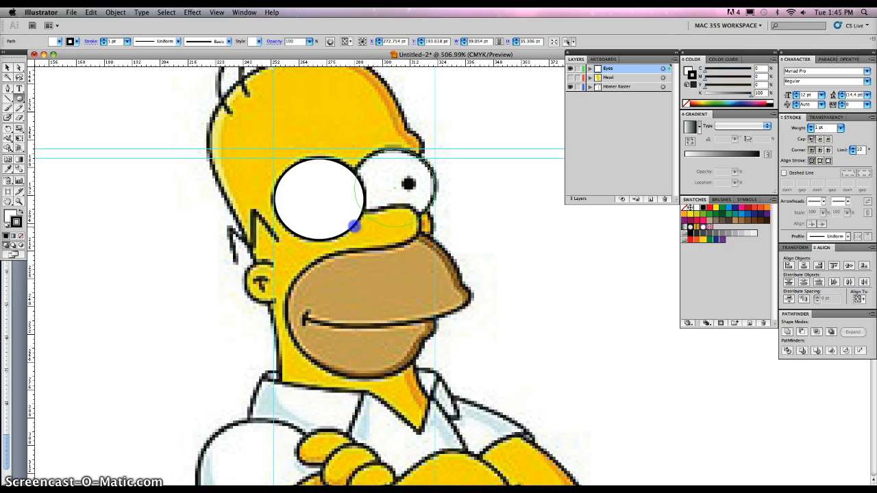
pyautogui.moveTo(353, 226); pyautogui.dragTo(355, 226)
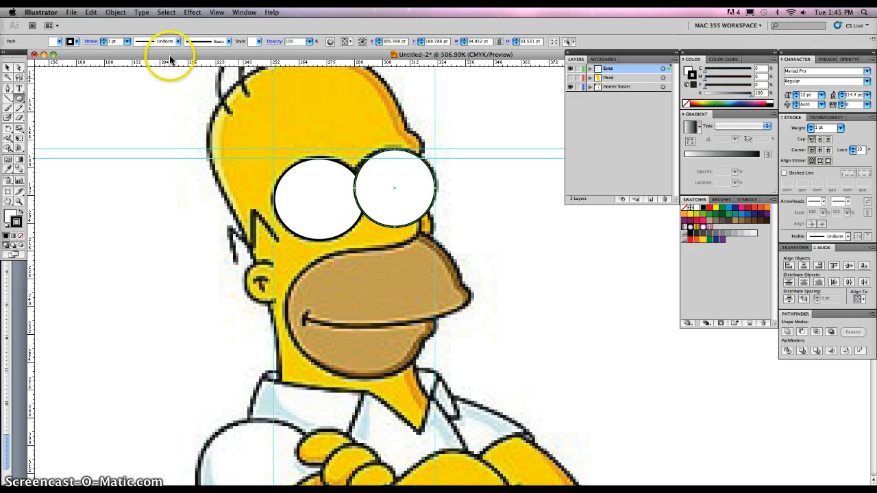
# - Bring the near eye's ellipse to the front of the far eye's ellipse
pyautogui.click(11, 66)
pyautogui.click(329, 183)
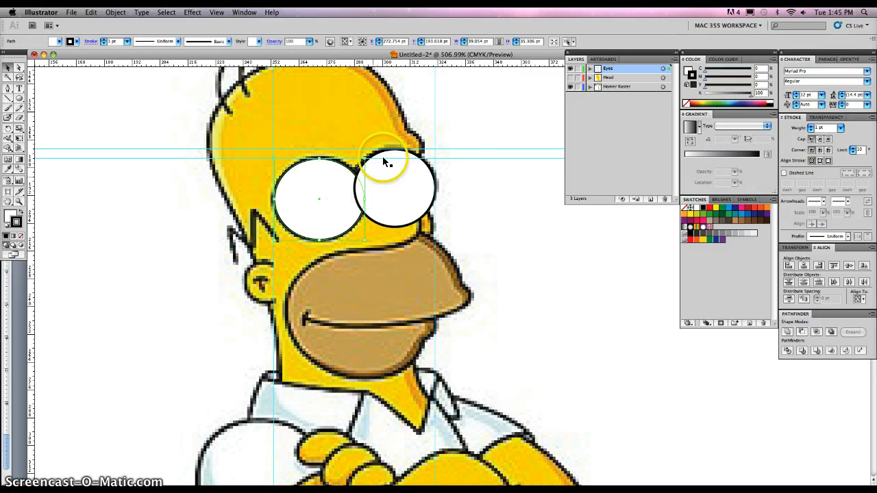
pyautogui.click(467, 196)
pyautogui.click(344, 197)
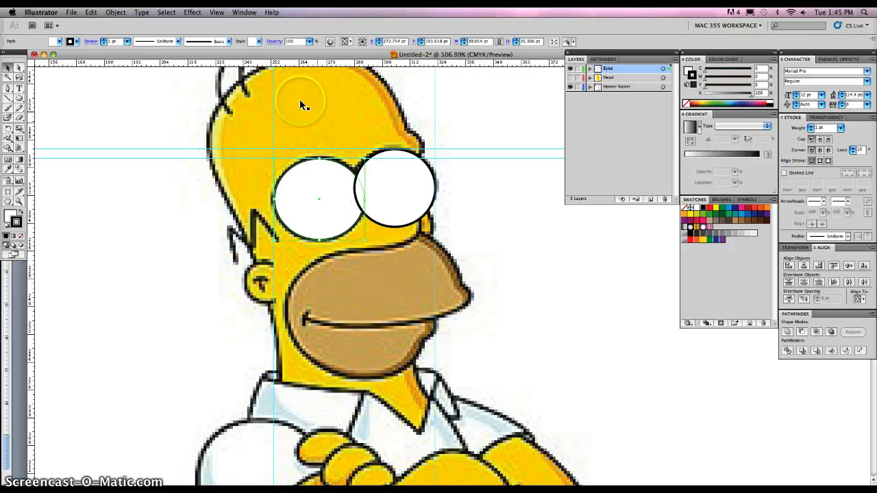
pyautogui.click(165, 12)
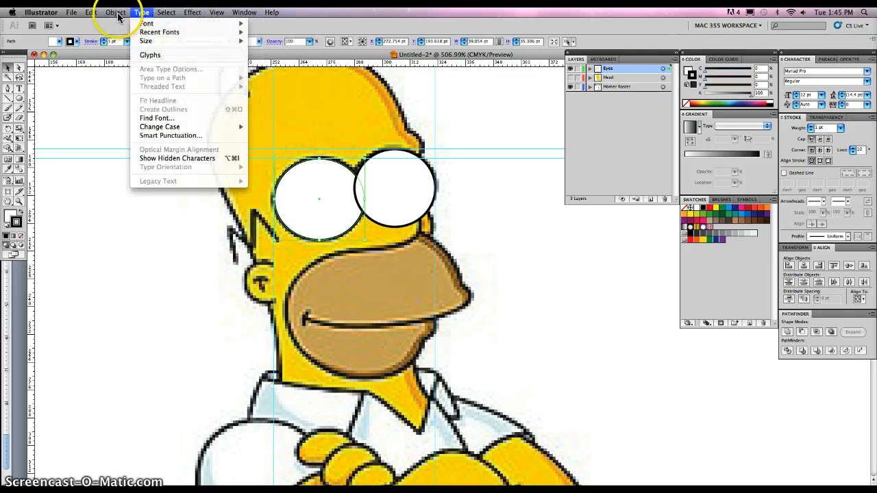
pyautogui.moveTo(130, 32)
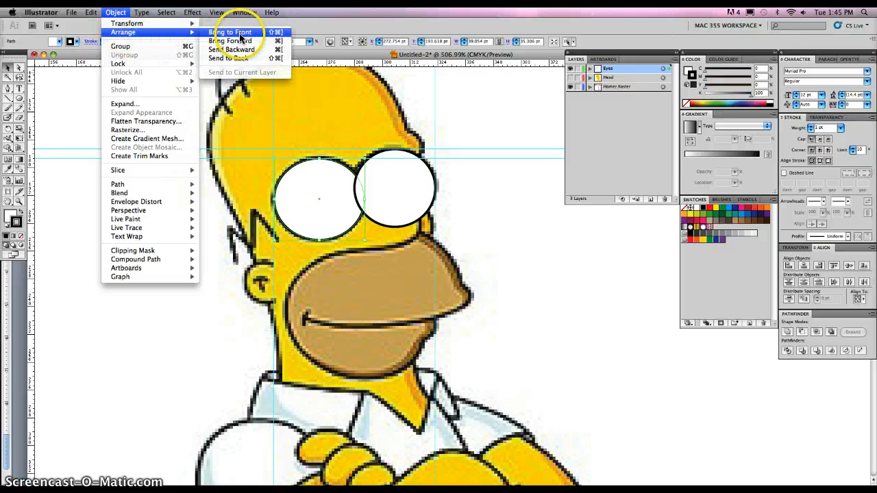
pyautogui.click(237, 32)
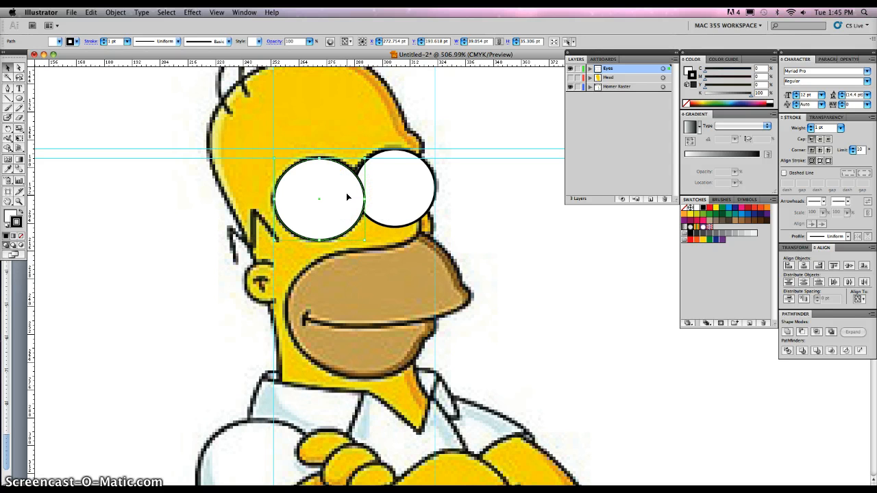
# - Select both eye ellipses and apply the Pathfinder Trim operation to cut away the far eye's hidden overlap
pyautogui.keyDown('shift'); pyautogui.click(406, 184); pyautogui.keyUp('shift')
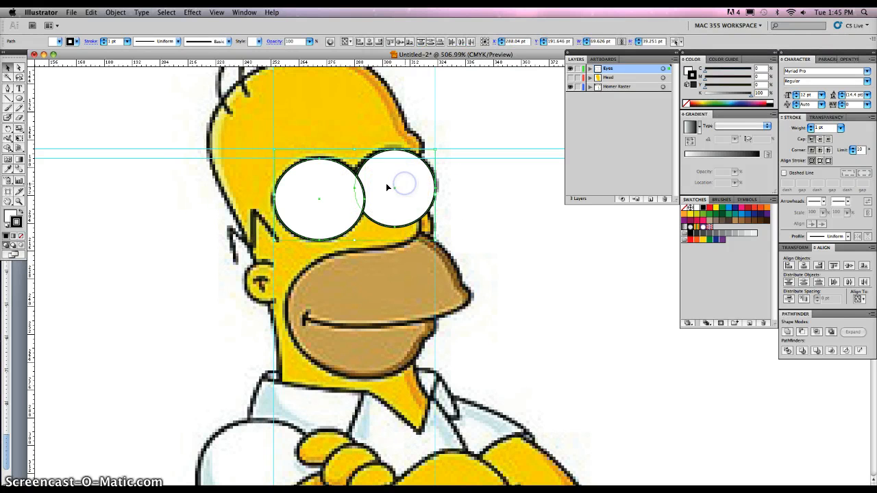
pyautogui.click(802, 333)
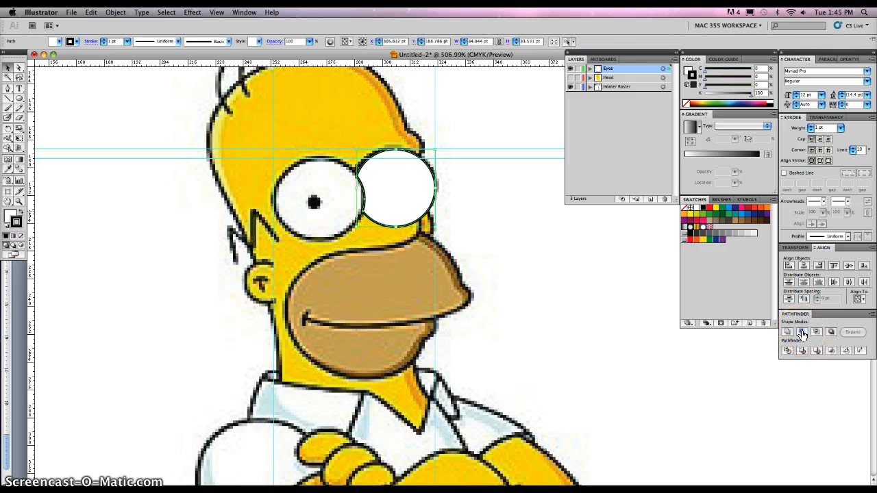
pyautogui.press('super+z')
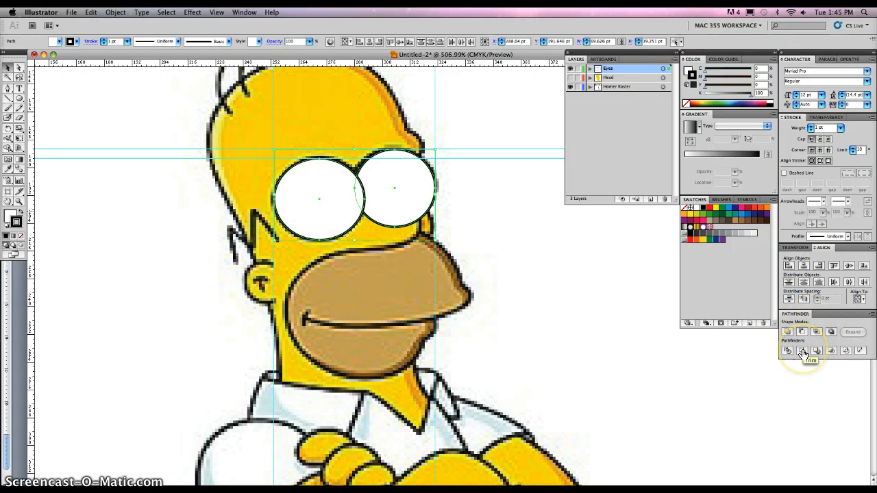
pyautogui.click(803, 351)
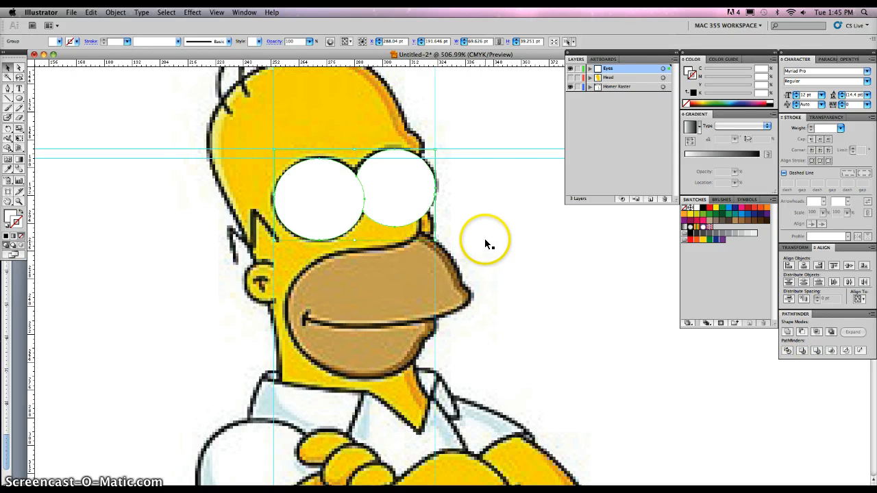
# - Use the Direct Selection tool to move only the trimmed far eye slightly up and away from the near eye
pyautogui.click(19, 68)
pyautogui.click(480, 215)
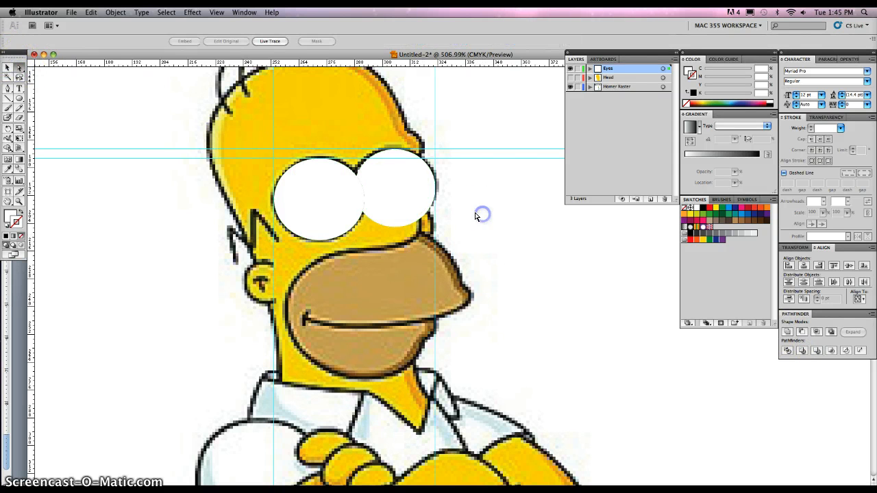
pyautogui.click(411, 183)
pyautogui.moveTo(411, 184)
pyautogui.mouseDown()
pyautogui.moveTo(427, 192)
pyautogui.moveTo(406, 183)
pyautogui.mouseUp()
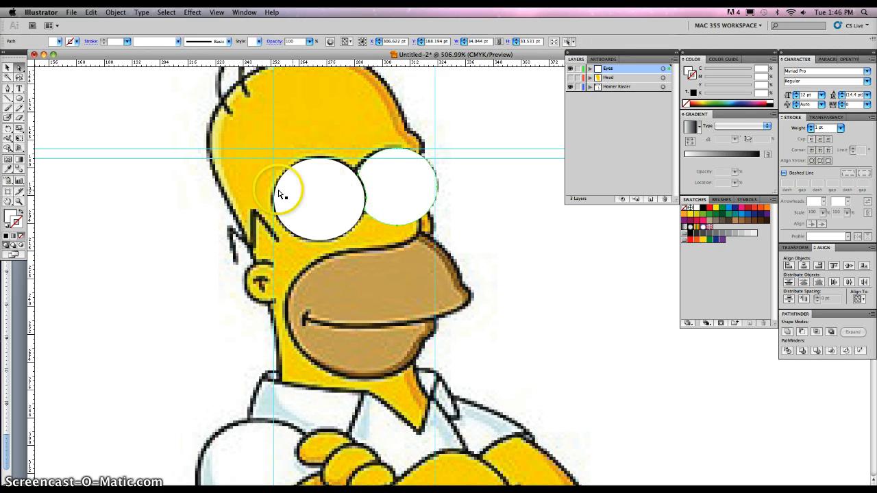
# - Restore the default white fill and 1 pt black stroke on the far eye and the near eye
pyautogui.click(8, 226)
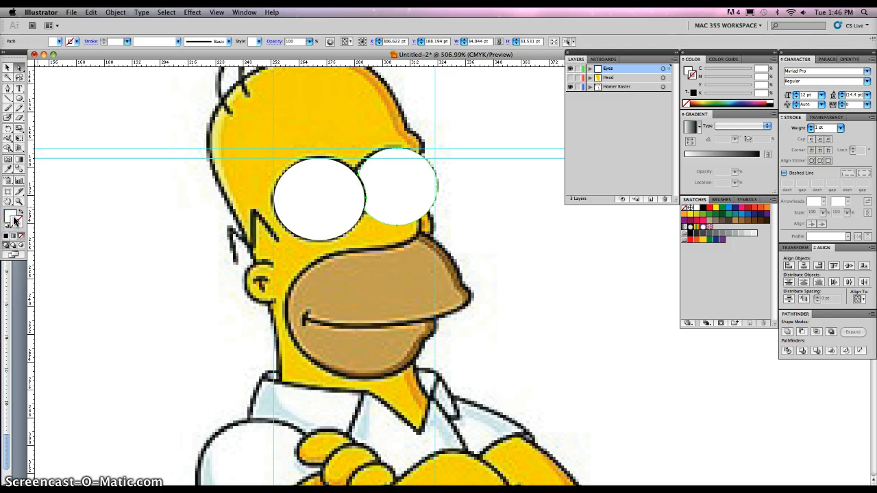
pyautogui.click(7, 227)
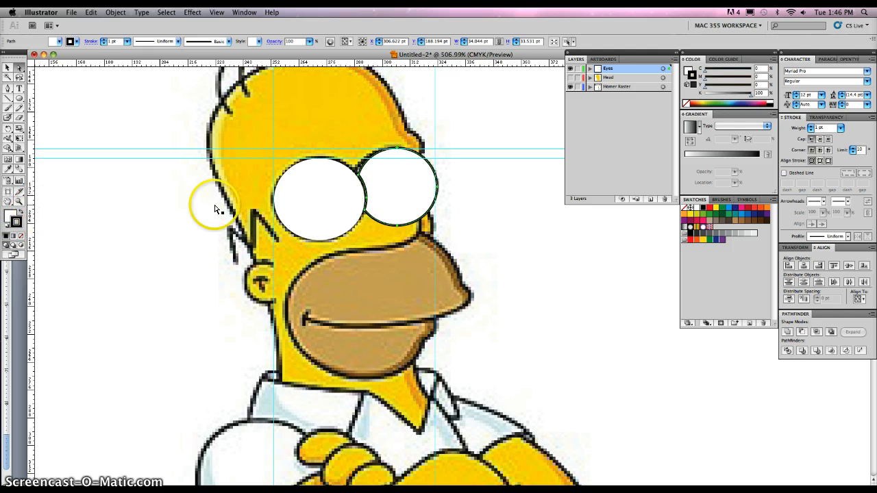
pyautogui.click(310, 204)
pyautogui.click(7, 227)
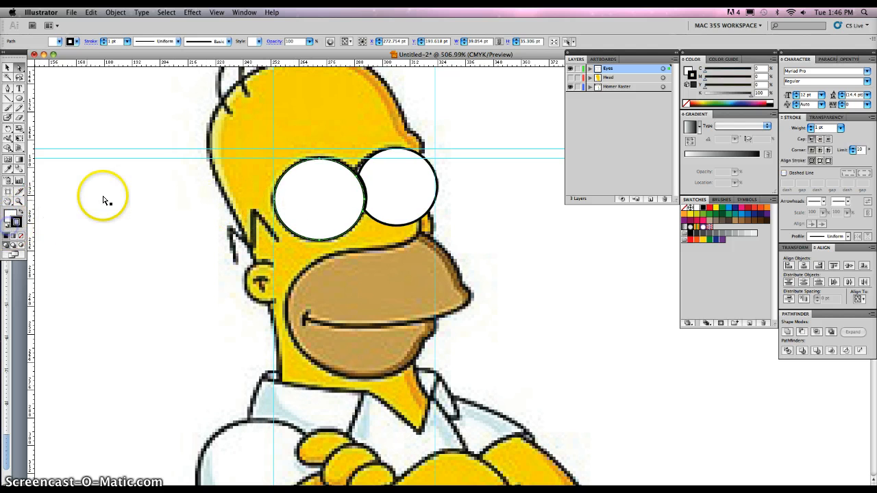
pyautogui.click(105, 105)
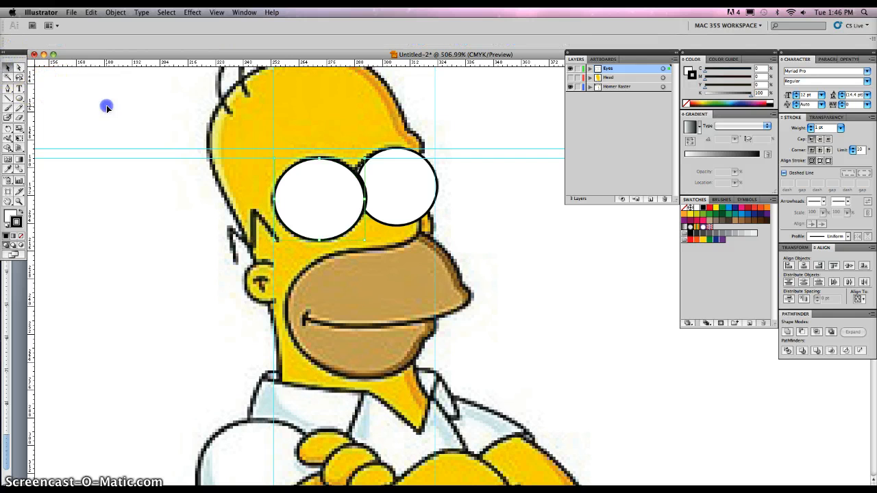
pyautogui.click(401, 182)
pyautogui.press('d')
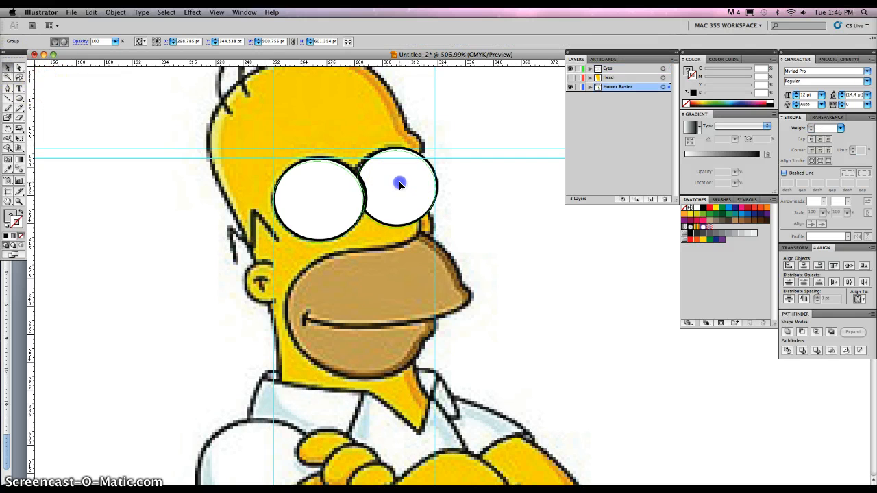
pyautogui.click(401, 182)
pyautogui.press('Up')
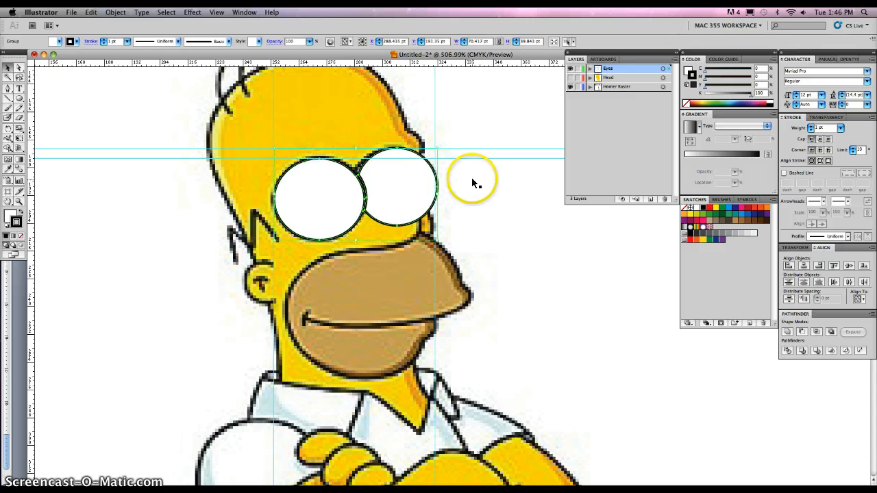
pyautogui.click(490, 182)
pyautogui.click(398, 183)
pyautogui.click(468, 194)
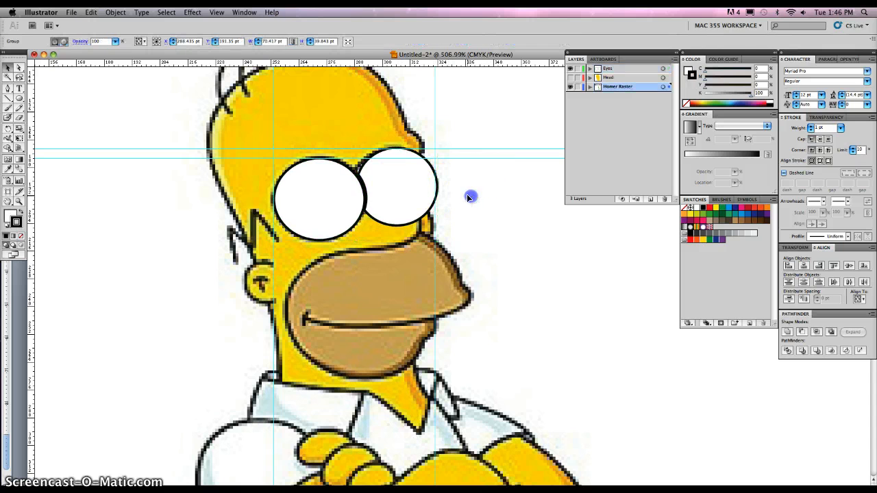
pyautogui.click(407, 184)
pyautogui.click(485, 175)
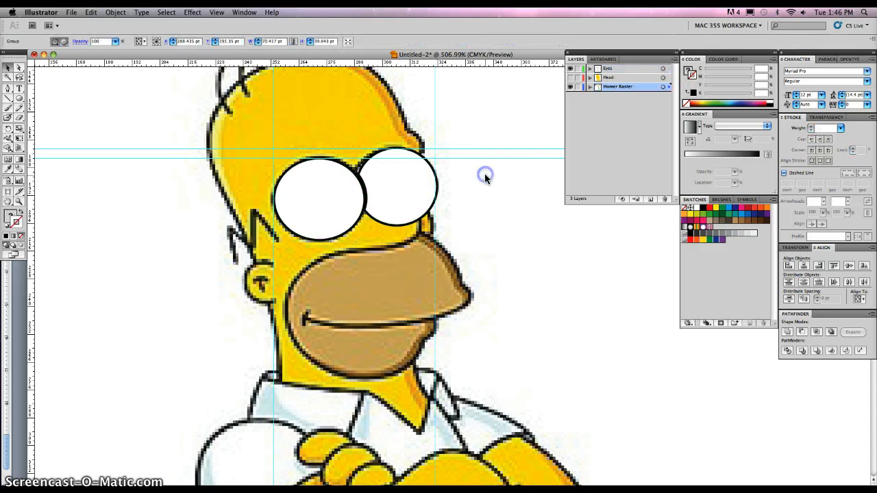
# - Make the Eyes layer active, select the grouped white eyes and hide the selection
pyautogui.click(604, 69)
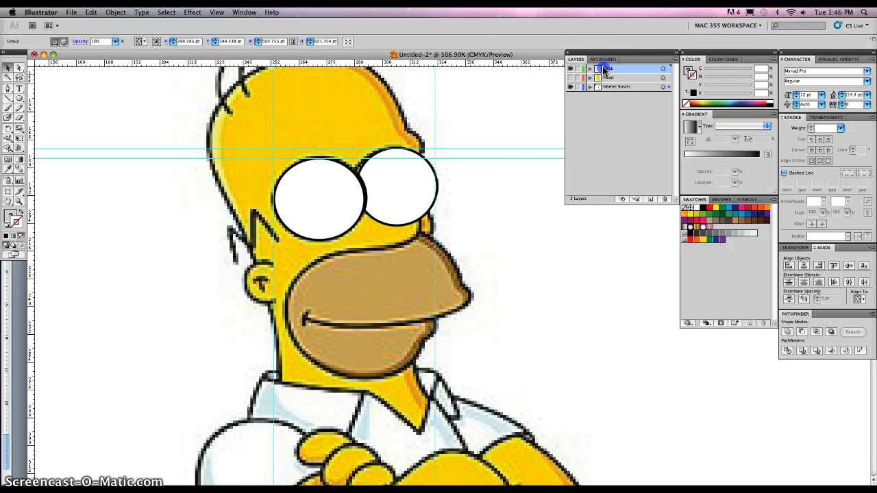
pyautogui.click(355, 187)
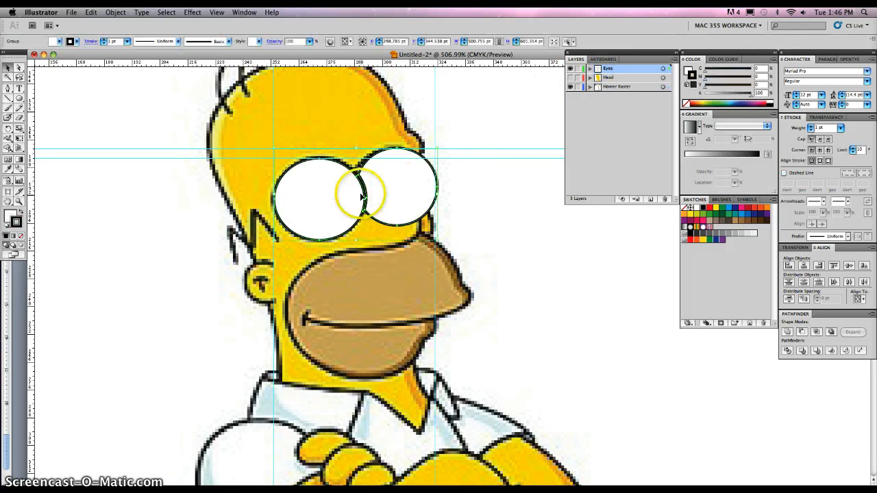
pyautogui.click(90, 12)
pyautogui.click(115, 12)
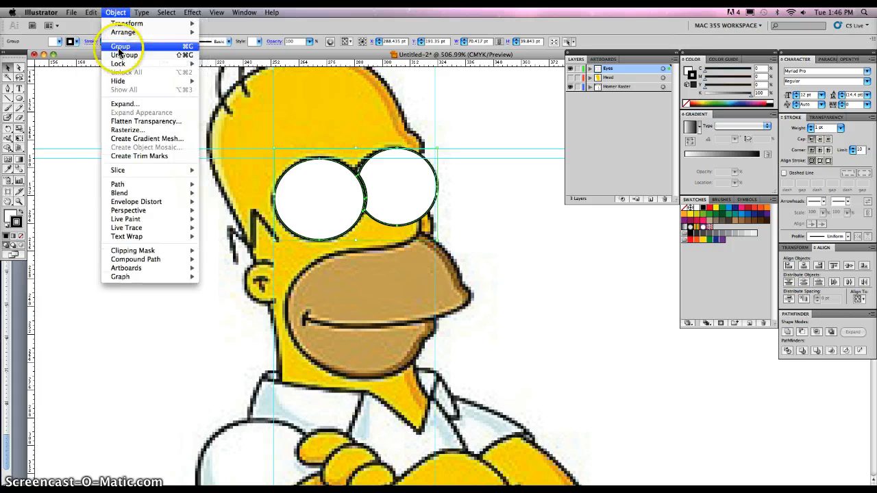
pyautogui.moveTo(118, 80)
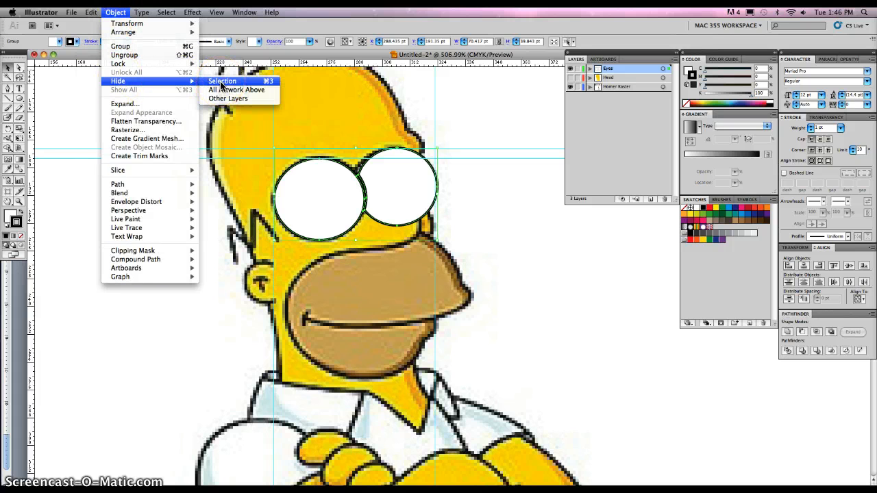
pyautogui.click(263, 83)
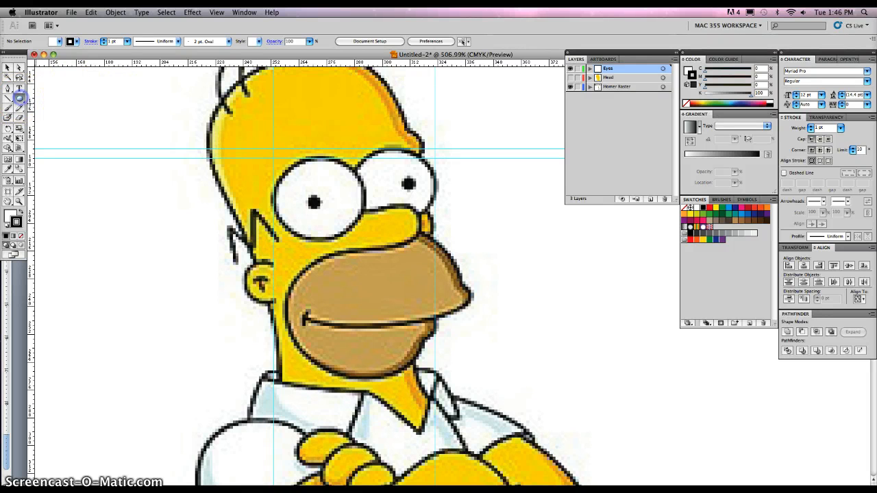
# - Draw a circle about 6.3 pt wide over the near eye's pupil, with a black fill and no stroke
pyautogui.click(307, 198)
pyautogui.moveTo(320, 207); pyautogui.dragTo(320, 207)
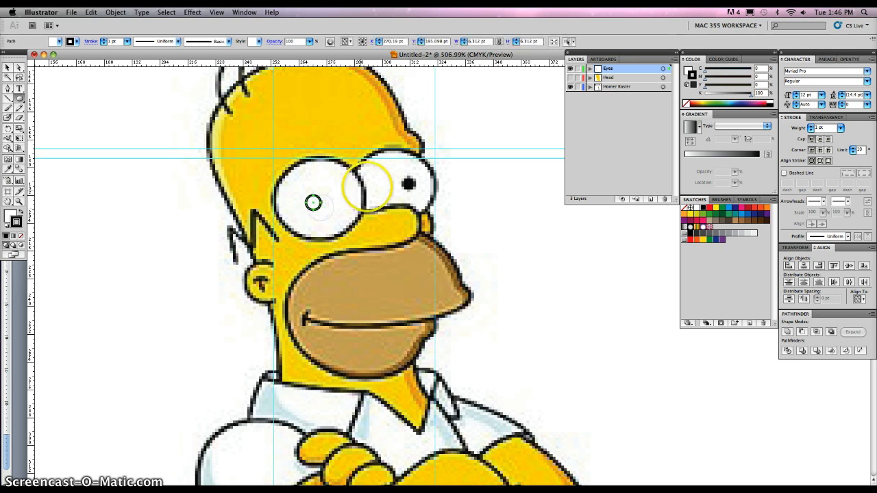
pyautogui.click(22, 214)
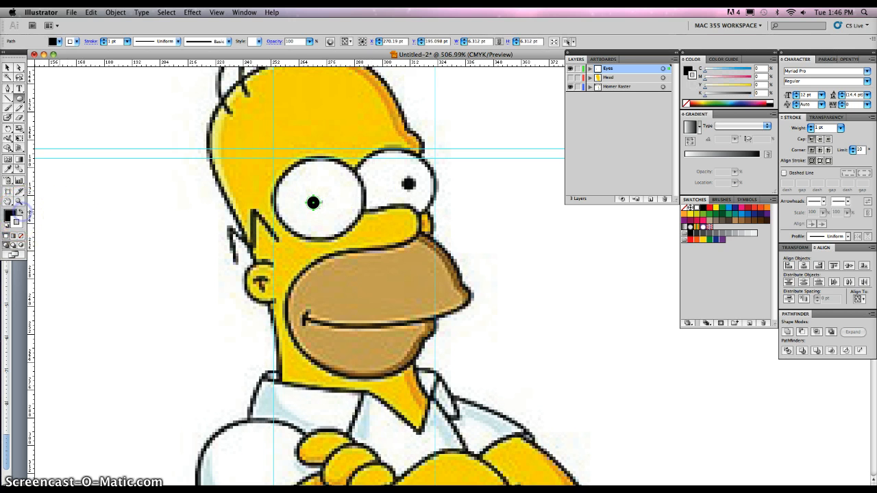
pyautogui.click(21, 236)
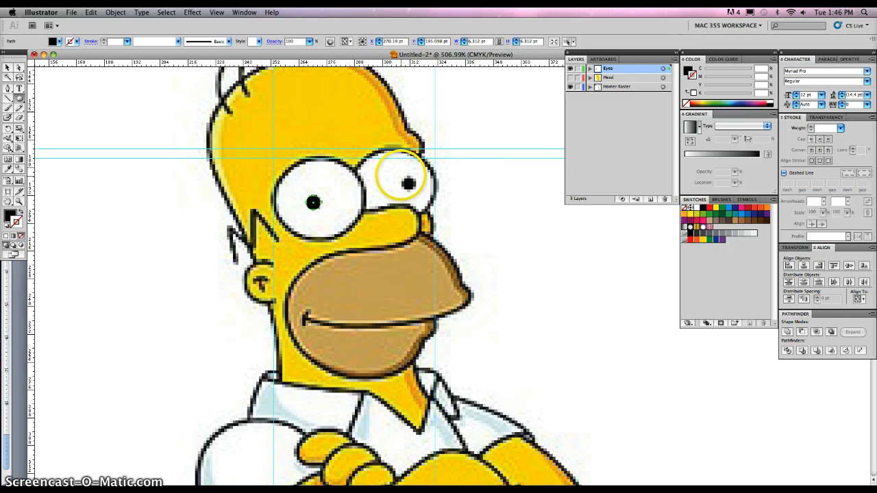
# - Draw a matching black circle about 6.3 pt wide over the far eye's pupil and deselect it
pyautogui.moveTo(409, 183); pyautogui.dragTo(411, 185)
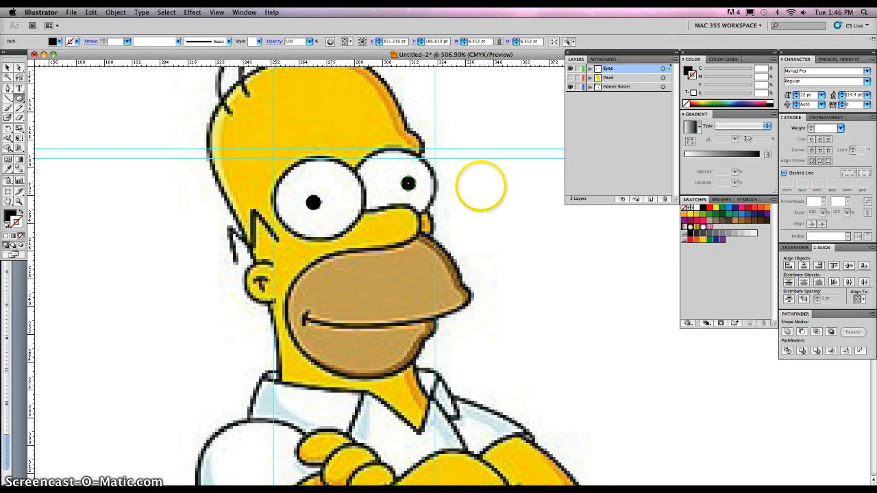
pyautogui.click(7, 67)
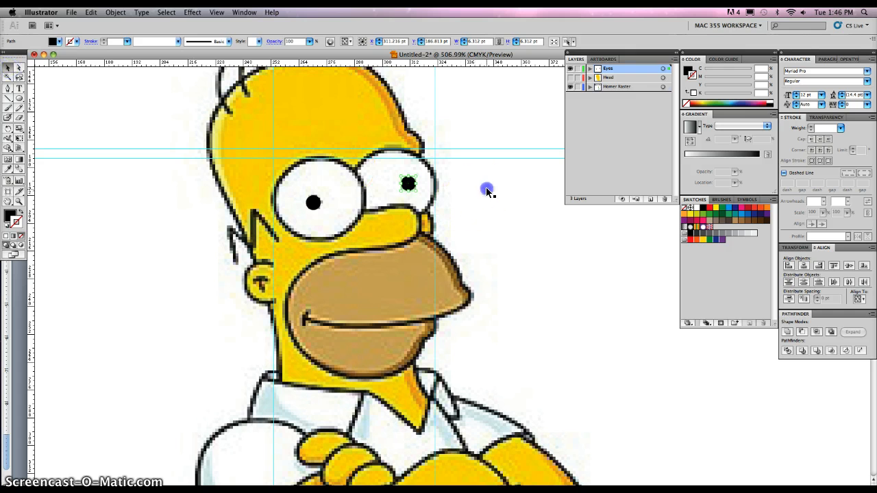
pyautogui.moveTo(486, 188); pyautogui.dragTo(488, 188)
# - Select both black pupils and group them
pyautogui.click(411, 183)
pyautogui.keyDown('shift'); pyautogui.click(314, 202); pyautogui.keyUp('shift')
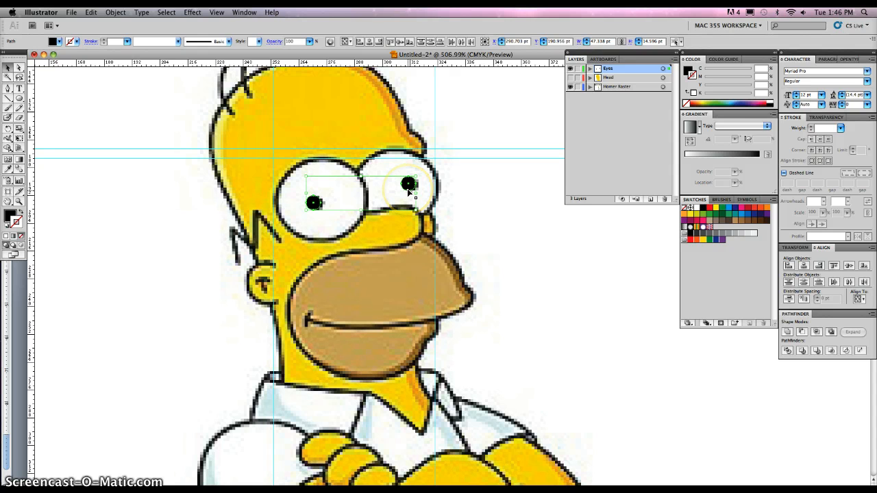
pyautogui.press('super+g')
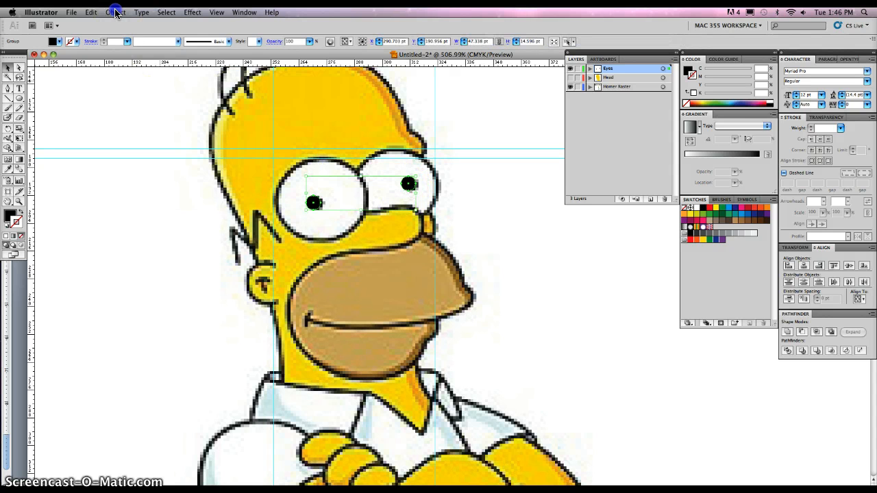
# - Bring the pupil group to the front of the Eyes layer
pyautogui.click(115, 13)
pyautogui.click(116, 12)
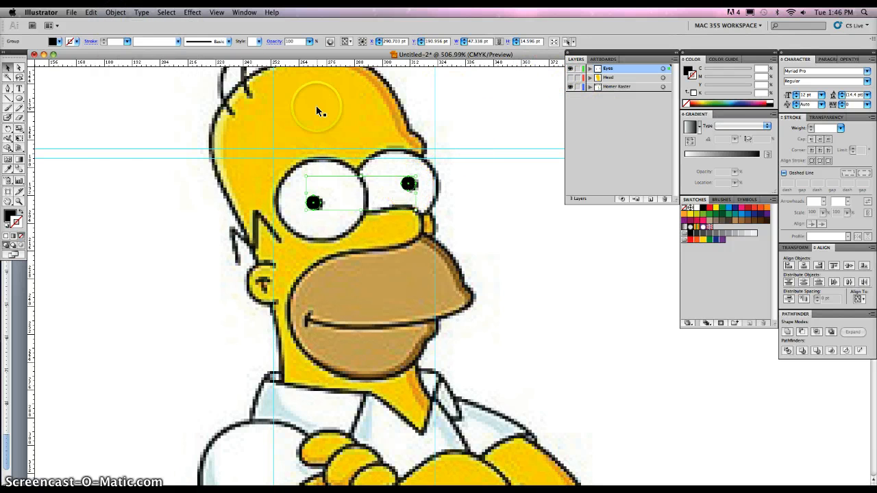
pyautogui.click(116, 13)
pyautogui.moveTo(120, 26)
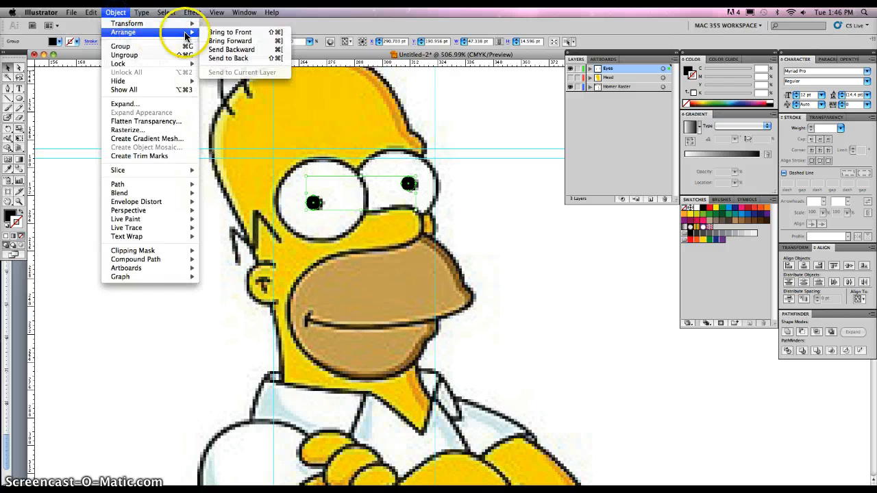
pyautogui.click(236, 34)
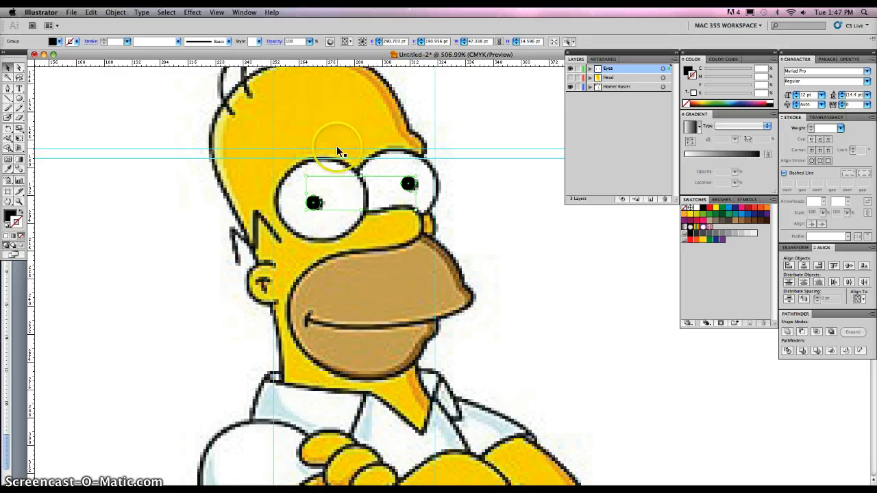
# - Show all hidden artwork to bring back the white eyes, and deselect them
pyautogui.click(115, 13)
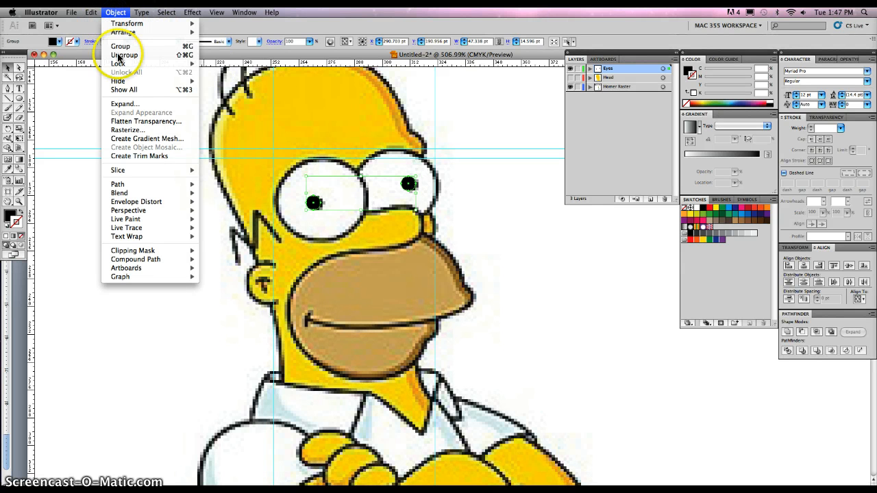
pyautogui.click(141, 89)
pyautogui.click(489, 203)
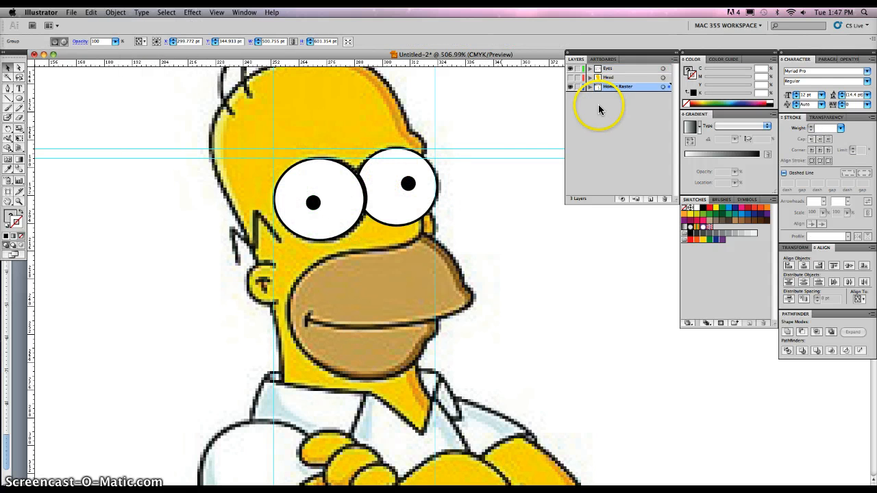
# - Check the Eyes layer by hiding and reshowing it, and make the Head layer visible
pyautogui.click(430, 185)
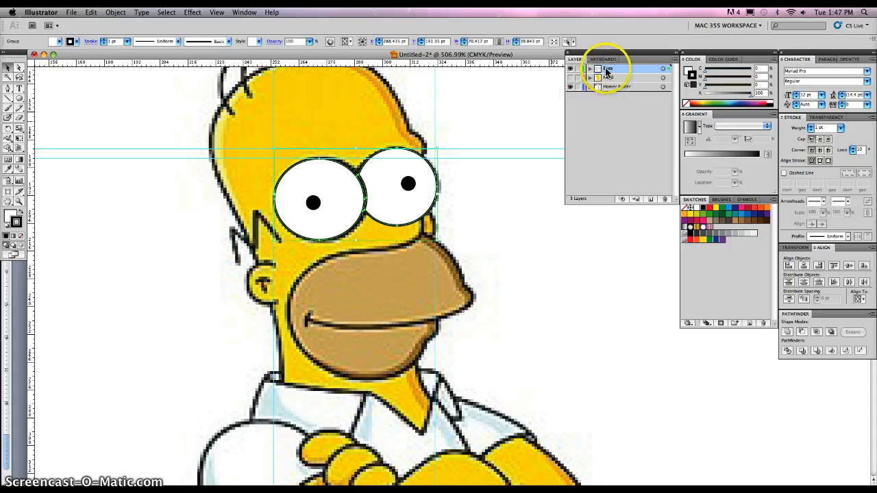
pyautogui.click(571, 69)
pyautogui.click(571, 69)
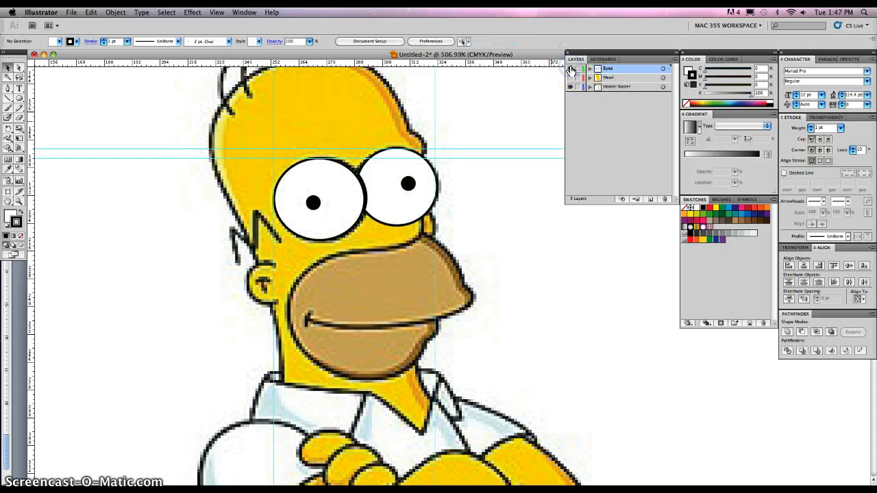
pyautogui.click(500, 195)
pyautogui.click(571, 77)
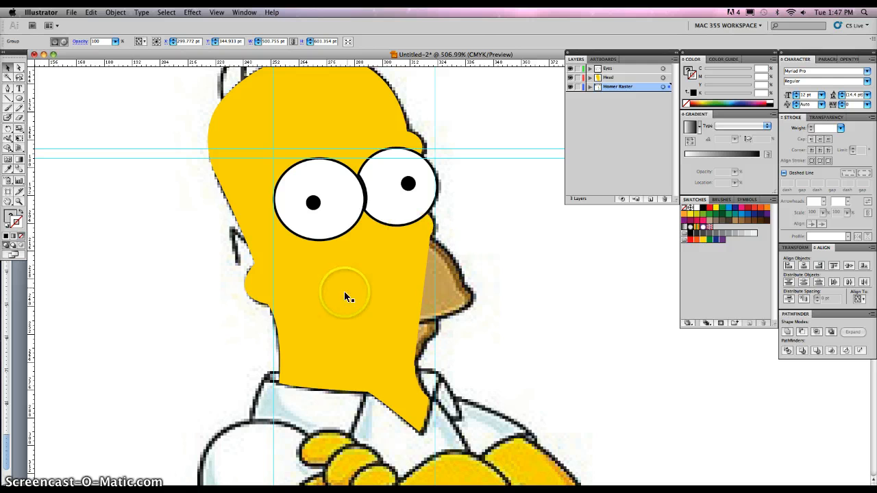
pyautogui.moveTo(461, 217); pyautogui.dragTo(463, 216)
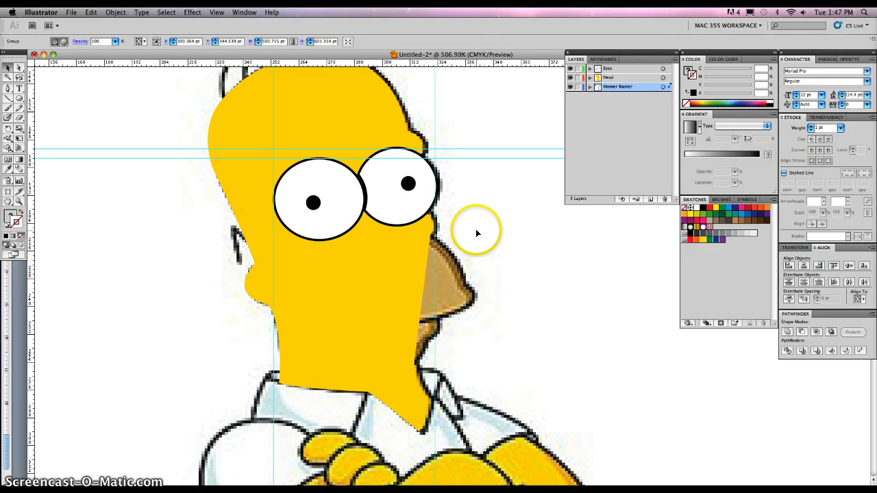
# - Add five new layers between the Head and Homer Raster layers
pyautogui.scroll(-5, 495, 309)
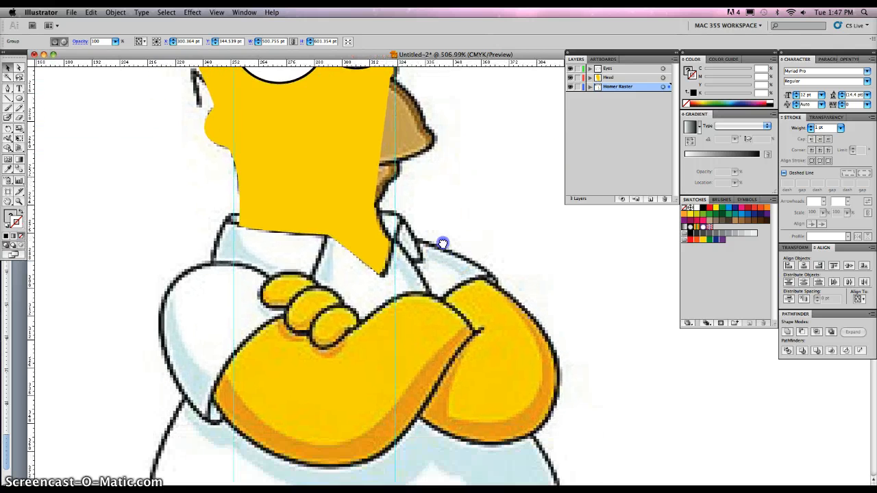
pyautogui.scroll(-5, 443, 244)
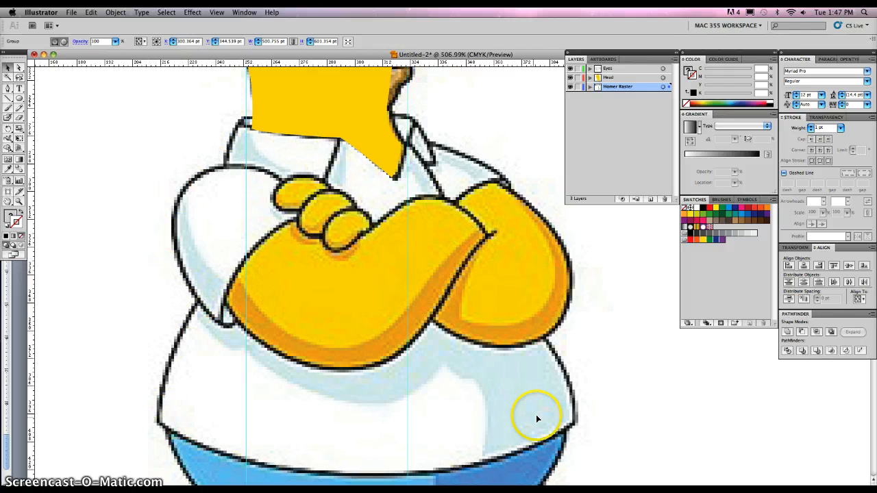
pyautogui.click(651, 199)
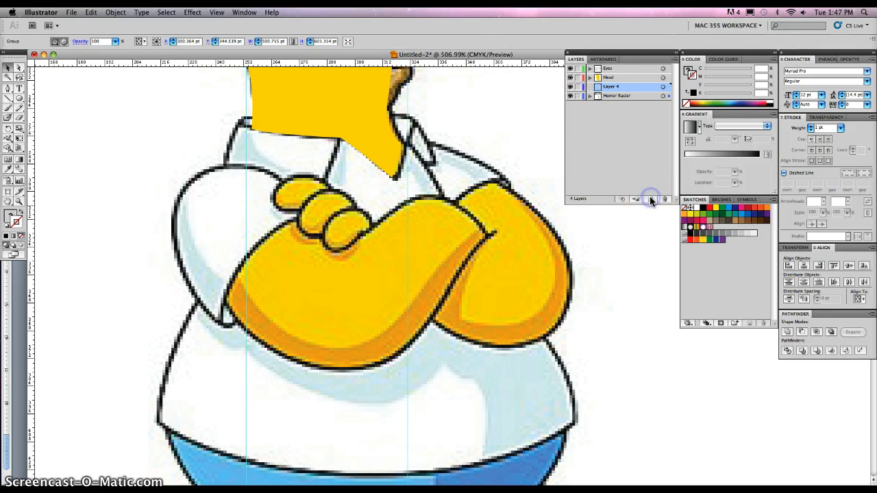
pyautogui.click(651, 199)
pyautogui.click(651, 199)
pyautogui.click(651, 200)
pyautogui.click(651, 199)
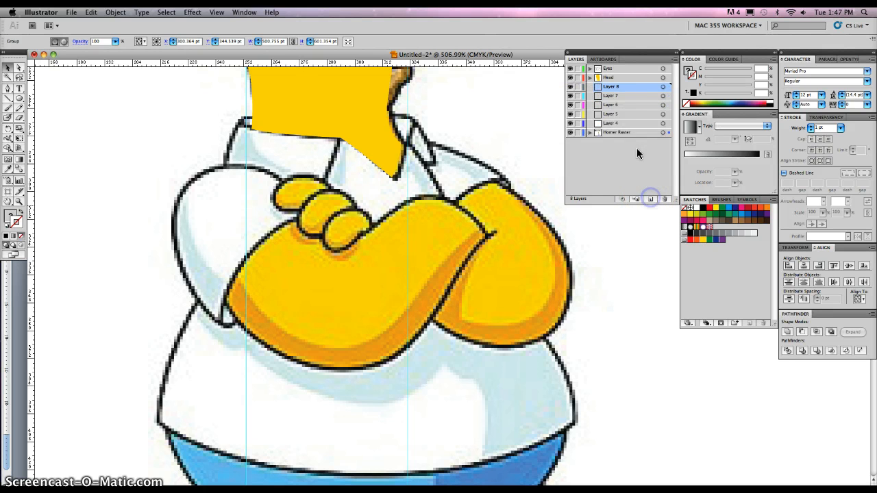
# - Rename Layer 4, directly above the Homer Raster layer, as Shirt
pyautogui.click(611, 124)
pyautogui.doubleClick(610, 123)
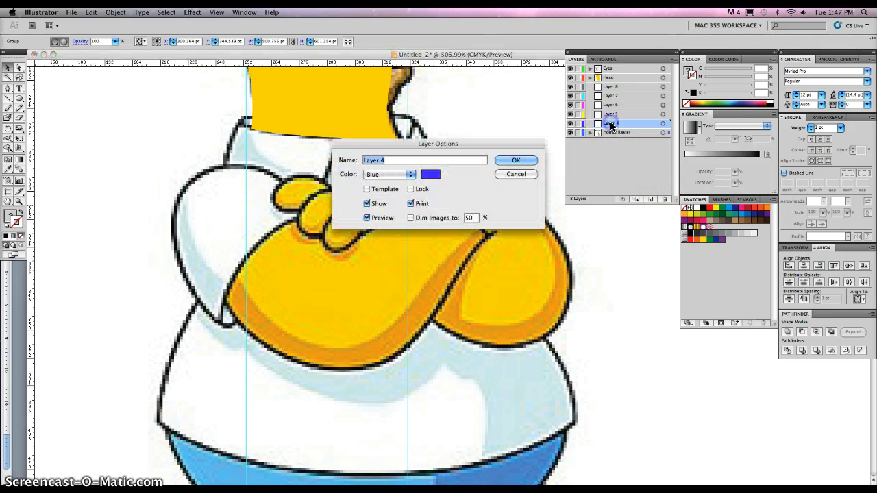
pyautogui.write('Shirt')
pyautogui.click(526, 161)
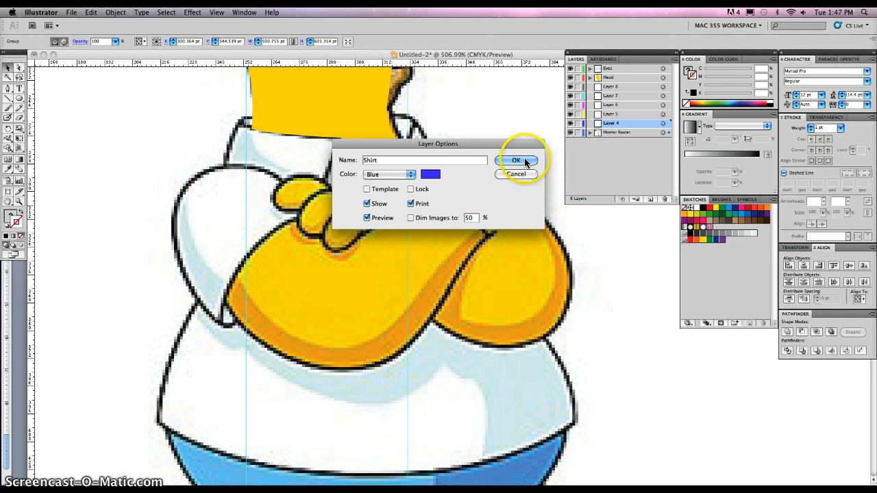
# - Rename Layer 5, directly above the Shirt layer, as Left arm
pyautogui.doubleClick(620, 116)
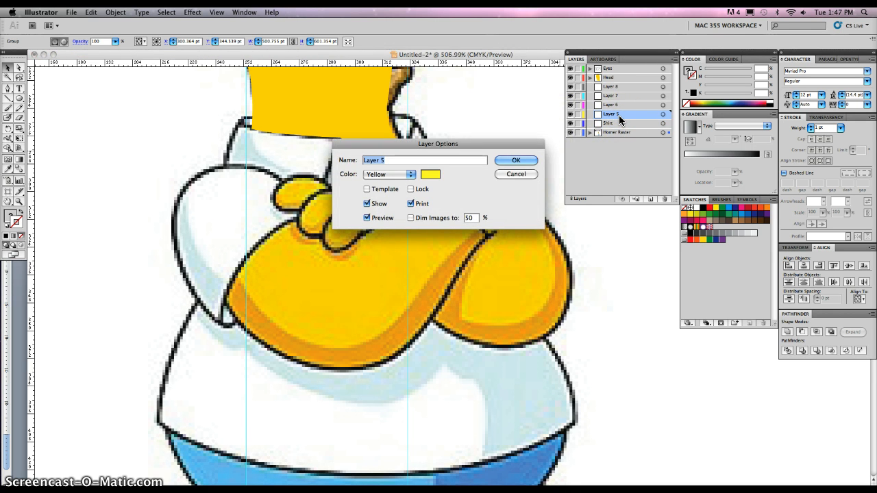
pyautogui.write('Left arm')
pyautogui.click(516, 159)
# - Rename Layer 6, directly above the Left arm layer, as right arm
pyautogui.doubleClick(610, 106)
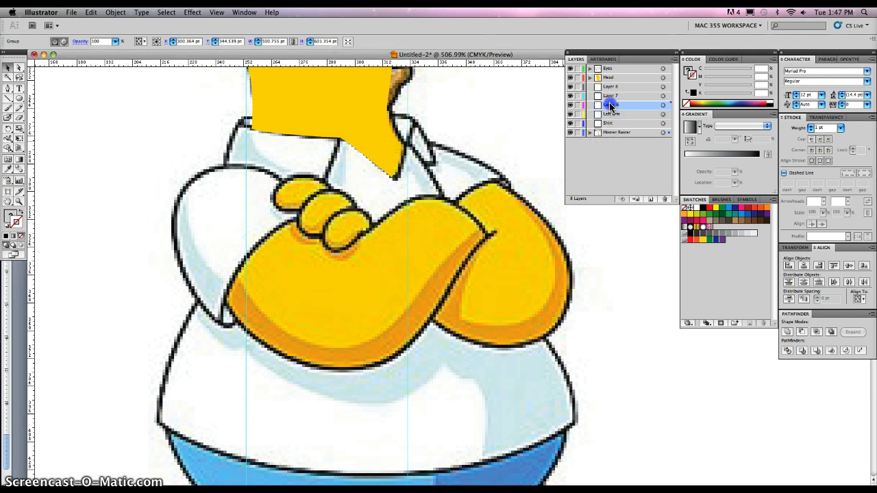
pyautogui.write('right')
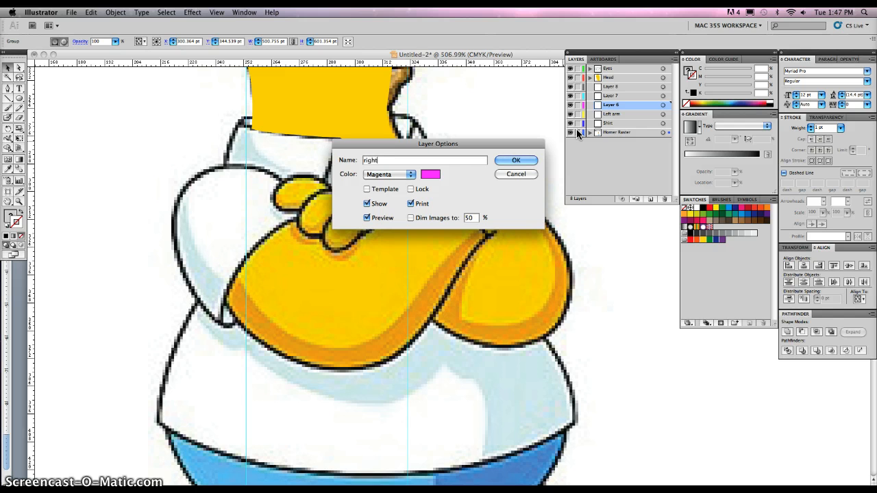
pyautogui.write(' arm')
pyautogui.click(534, 158)
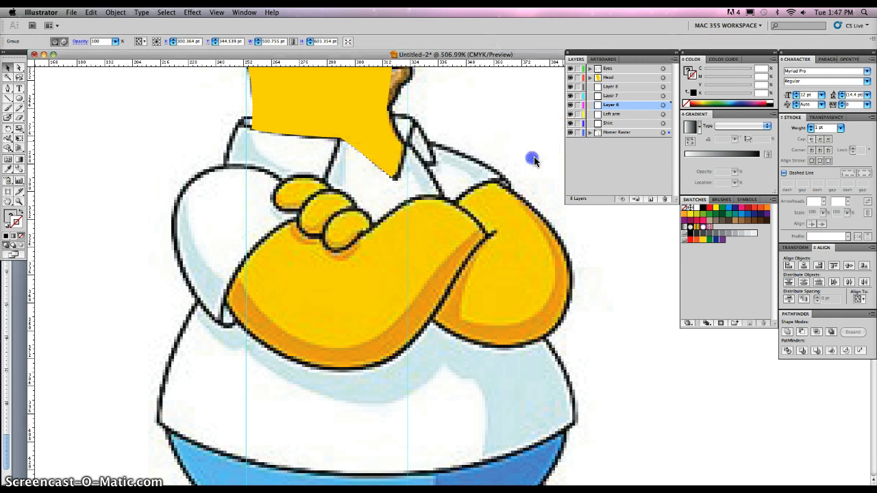
# - Rename Layer 7, directly above the right arm layer, as pants
pyautogui.doubleClick(610, 96)
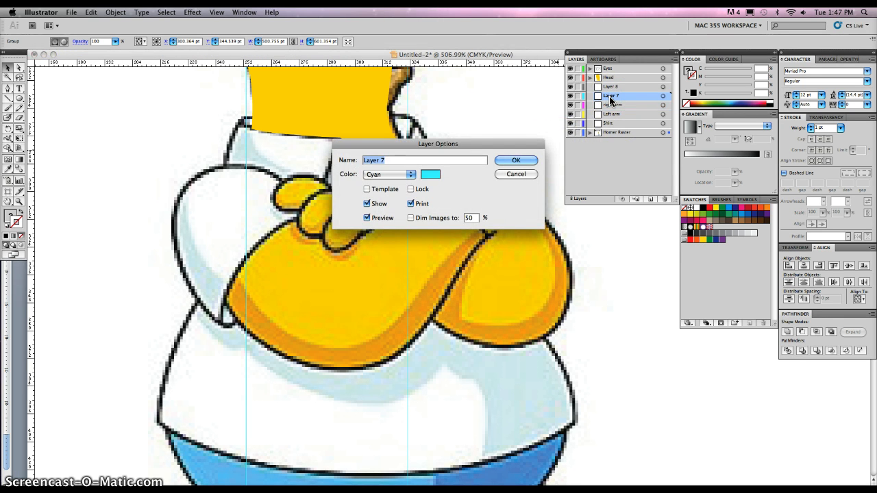
pyautogui.write('pants')
pyautogui.click(517, 159)
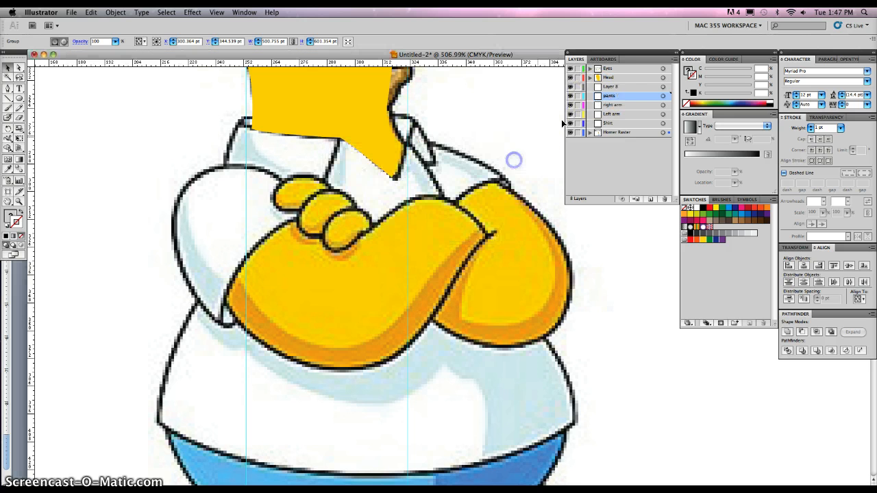
# - Rename Layer 8, directly below the Head layer, as mouth
pyautogui.doubleClick(610, 88)
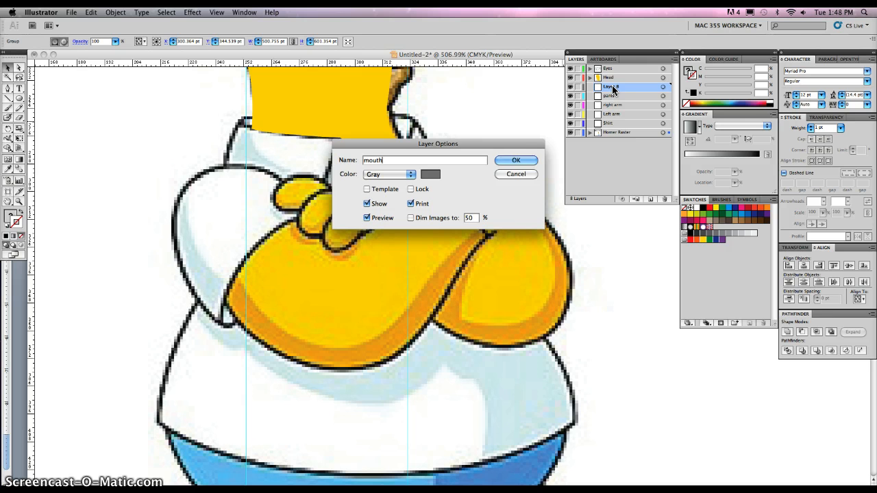
pyautogui.write('mouth')
pyautogui.click(525, 157)
# - Reorder the layers so mouth sits between Eyes and Head, Shirt directly below Head, and pants directly above Homer Raster
pyautogui.click(620, 87)
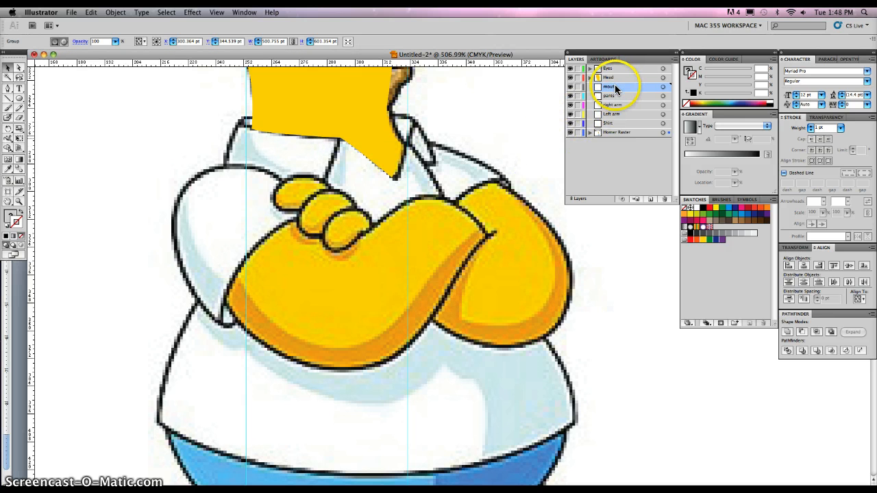
pyautogui.moveTo(619, 83); pyautogui.dragTo(618, 73)
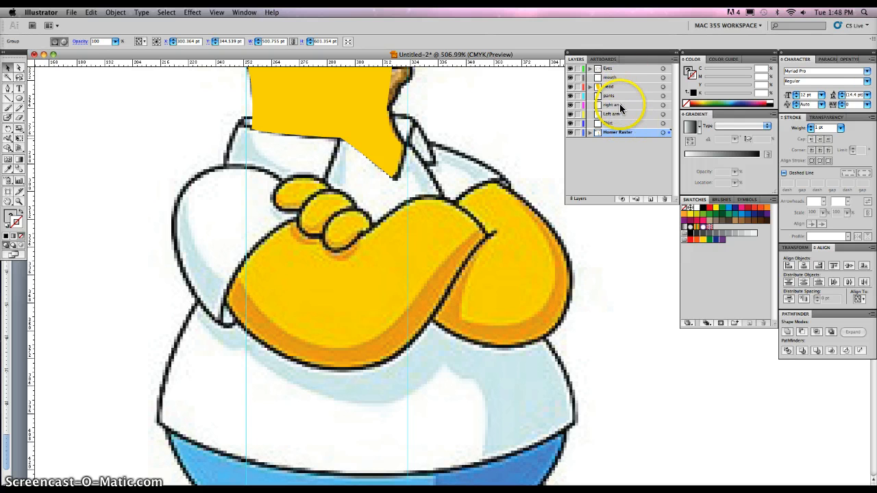
pyautogui.click(622, 98)
pyautogui.moveTo(621, 98)
pyautogui.mouseDown()
pyautogui.moveTo(625, 127)
pyautogui.moveTo(622, 91)
pyautogui.mouseUp()
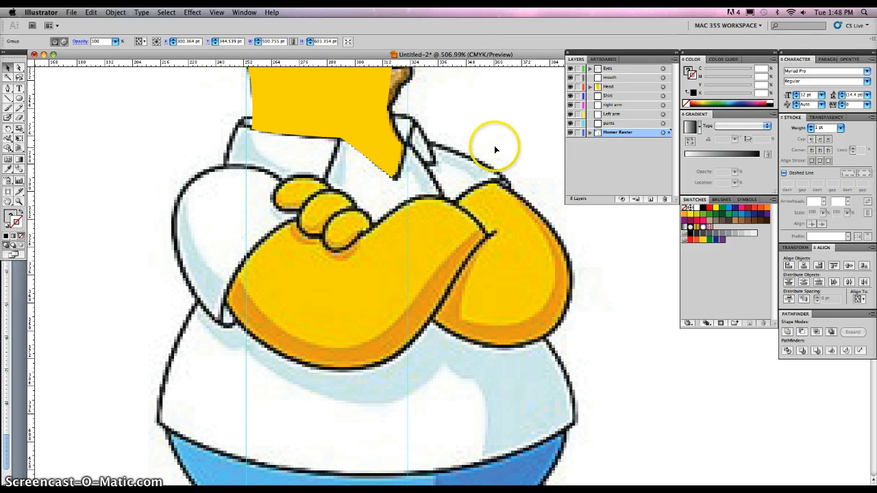